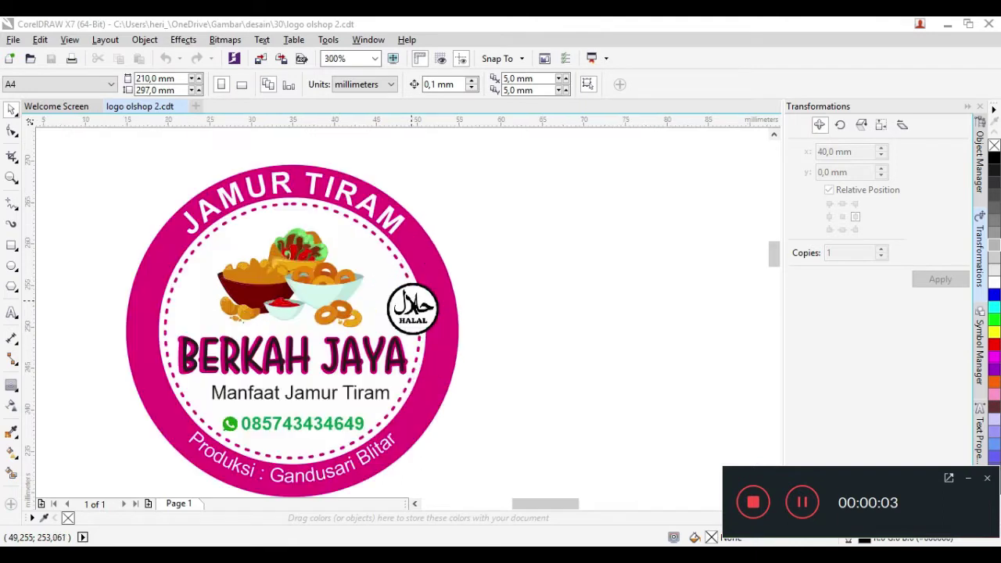
Inspect each label element, including texts, halal badge and inner circle, then show the Object Manager tree
{"action": "left_click_drag", "start_coordinate": [772, 259], "coordinate": [770, 260]}
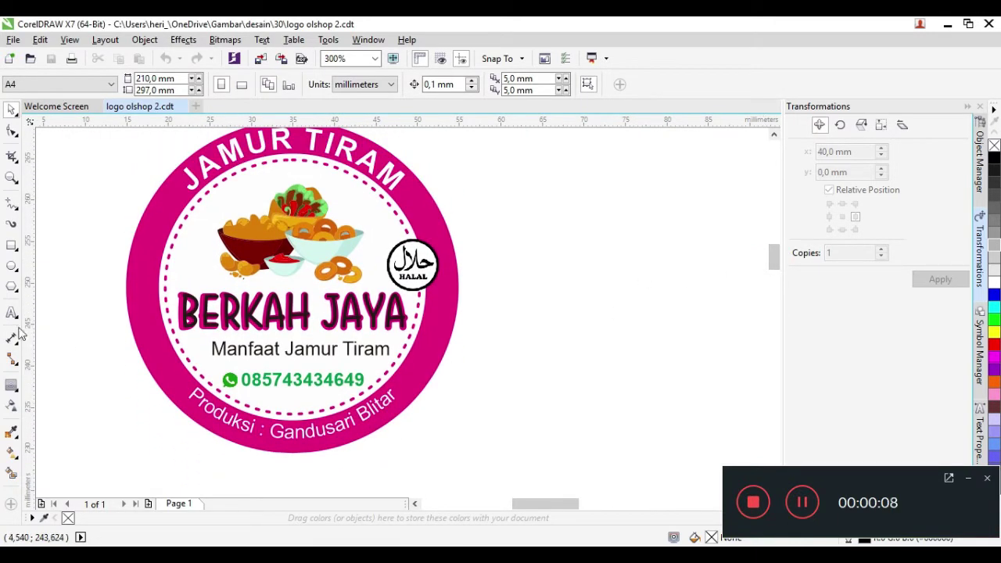
{"action": "left_click", "coordinate": [191, 316]}
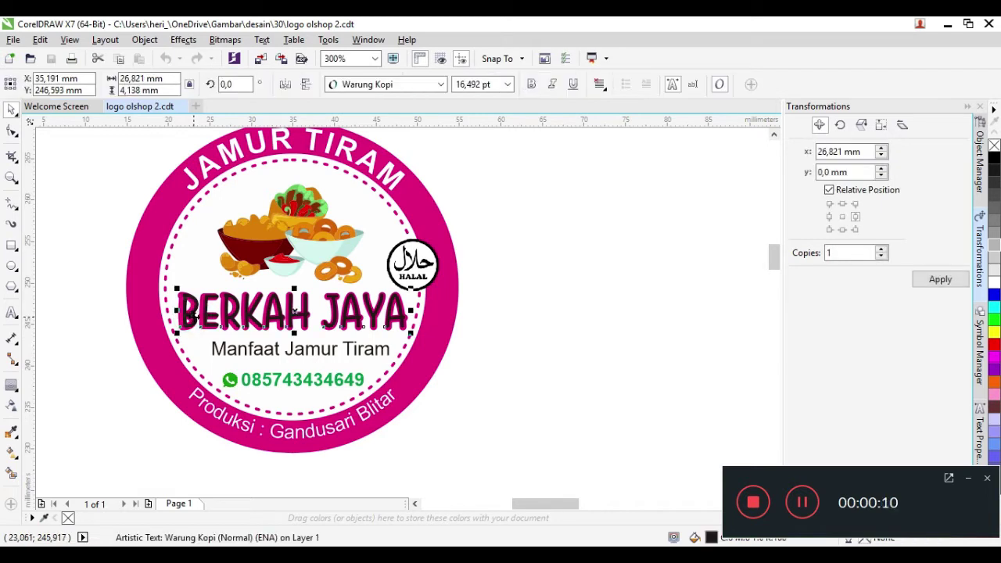
{"action": "left_click", "coordinate": [222, 354]}
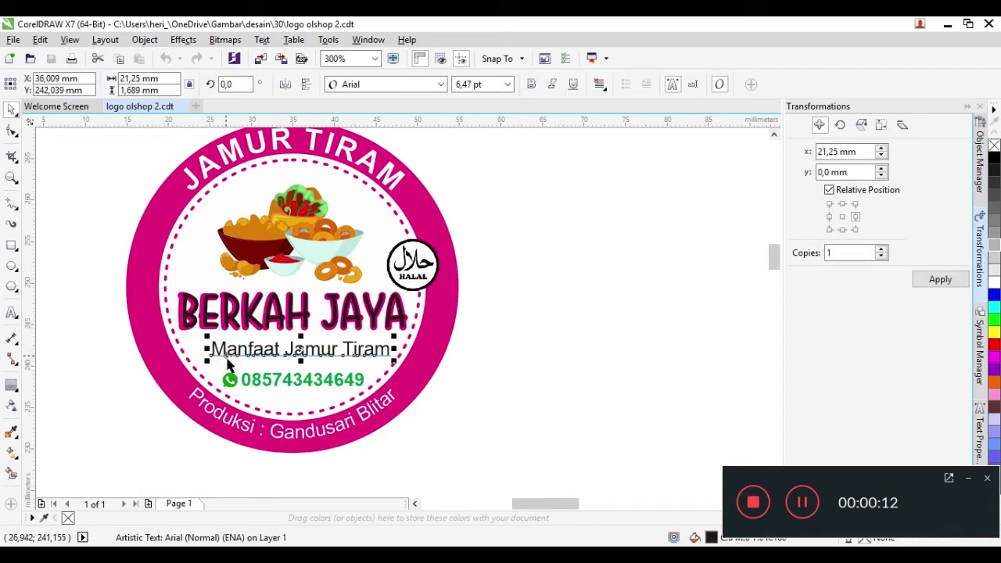
{"action": "left_click", "coordinate": [244, 380]}
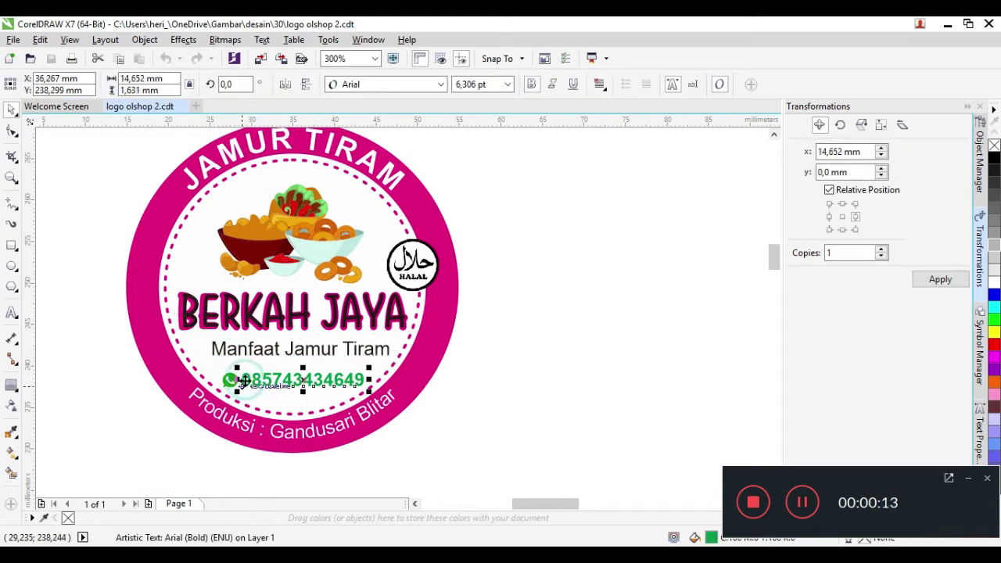
{"action": "left_click", "coordinate": [249, 430]}
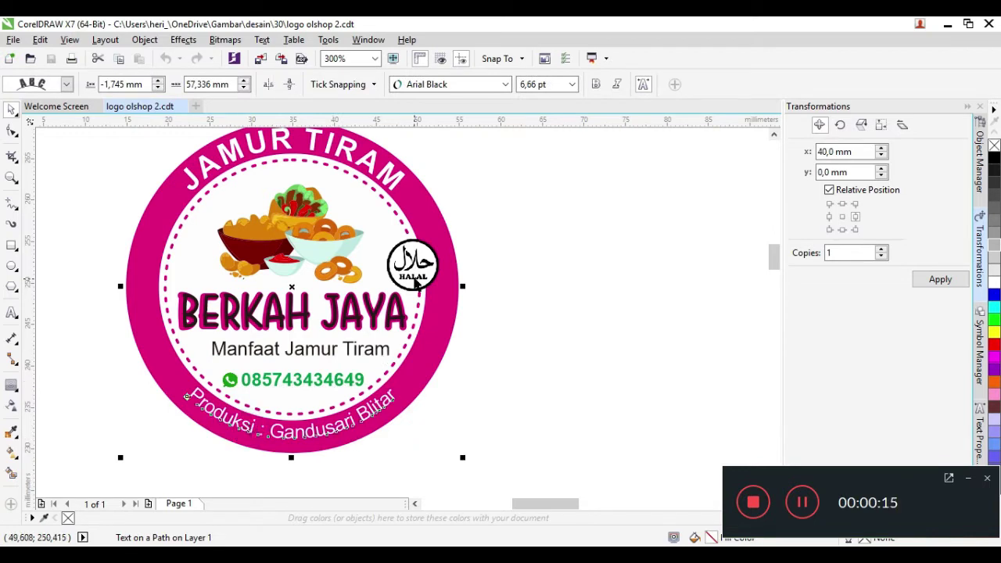
{"action": "left_click", "coordinate": [415, 283]}
{"action": "left_click", "coordinate": [388, 173]}
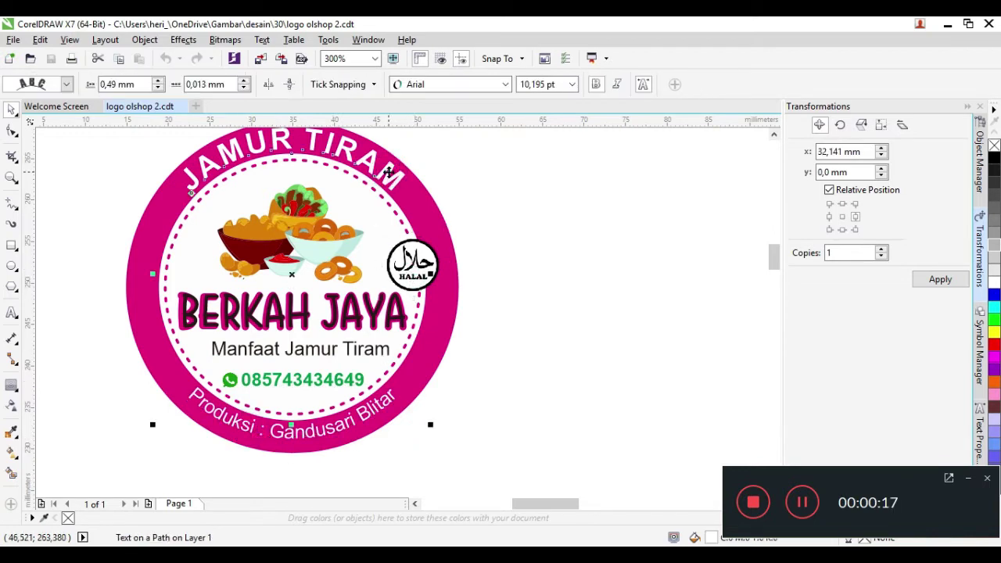
{"action": "left_click", "coordinate": [320, 256]}
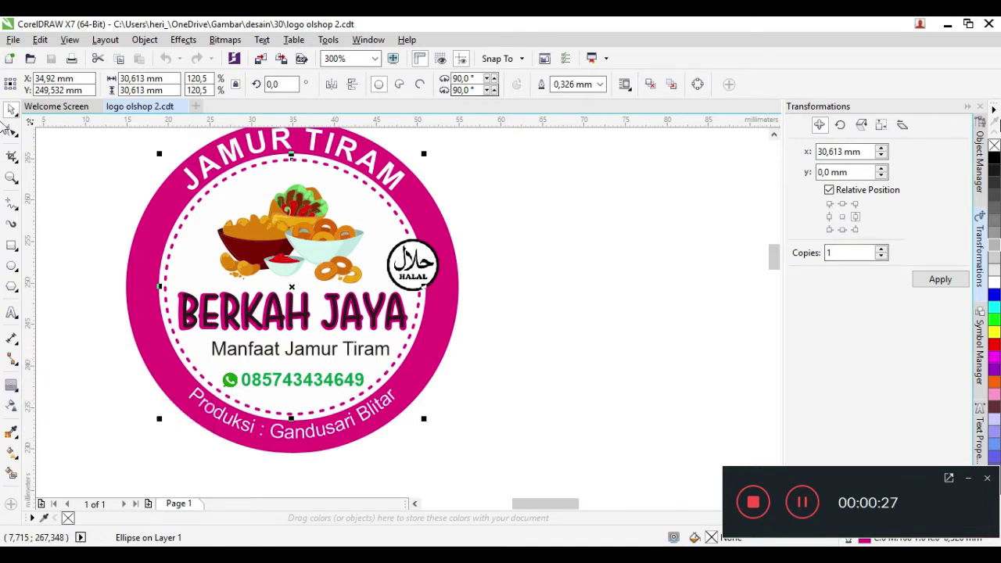
{"action": "left_click", "coordinate": [980, 160]}
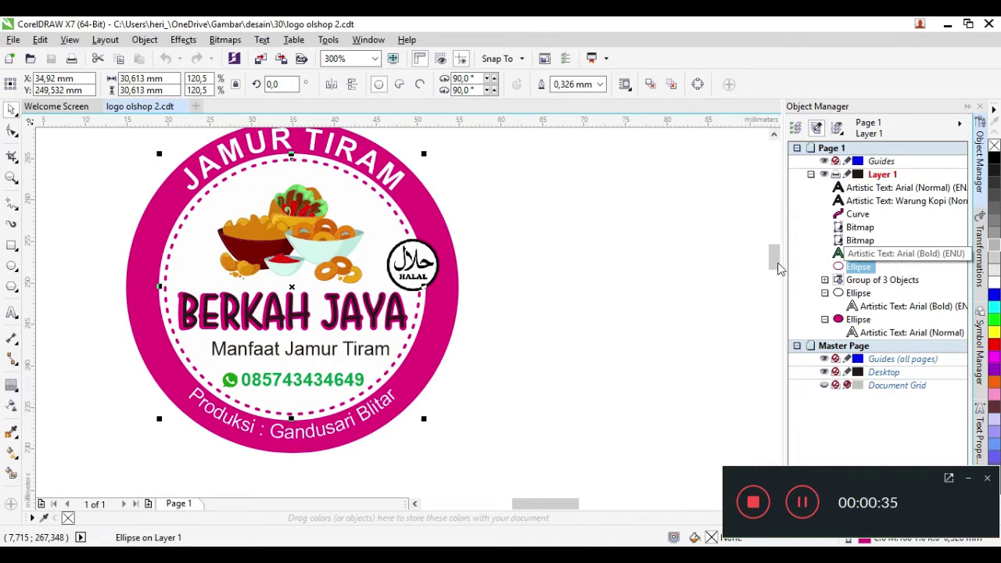
Select the pink BERKAH JAYA curve behind its text and drag it sideways to reveal the black text
{"action": "left_click", "coordinate": [519, 337]}
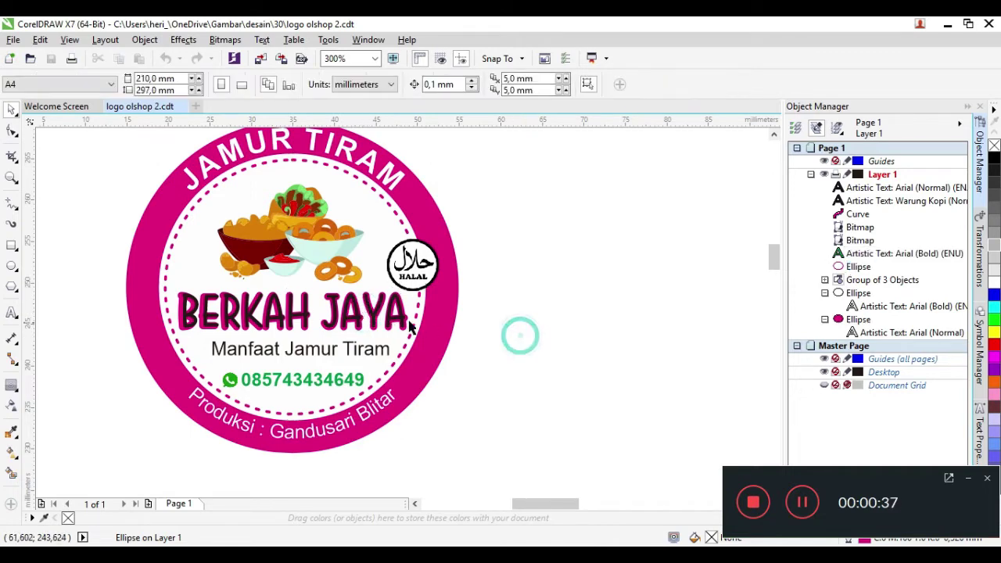
{"action": "left_click", "coordinate": [410, 324]}
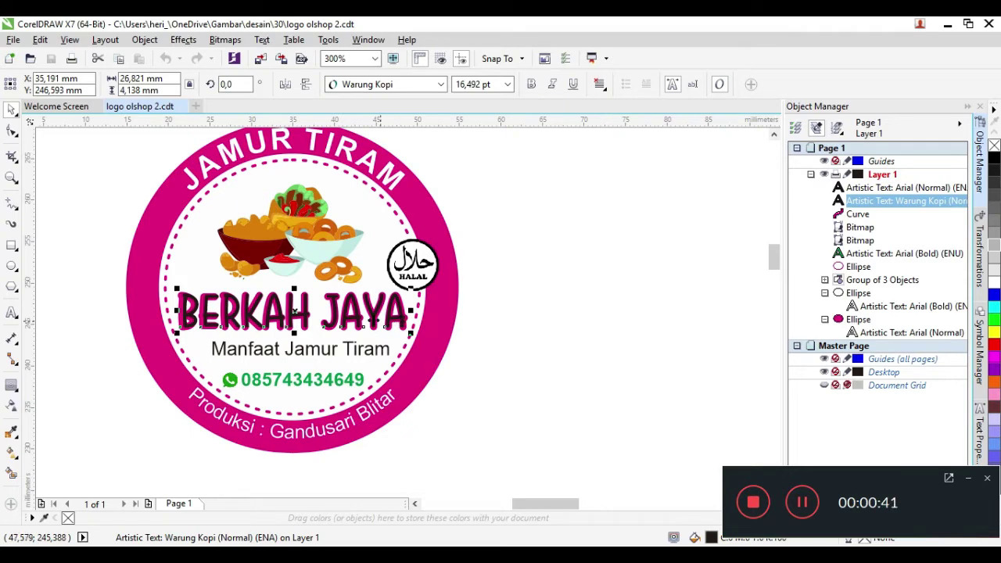
{"action": "key", "text": "Tab"}
{"action": "left_click_drag", "start_coordinate": [397, 319], "coordinate": [372, 315]}
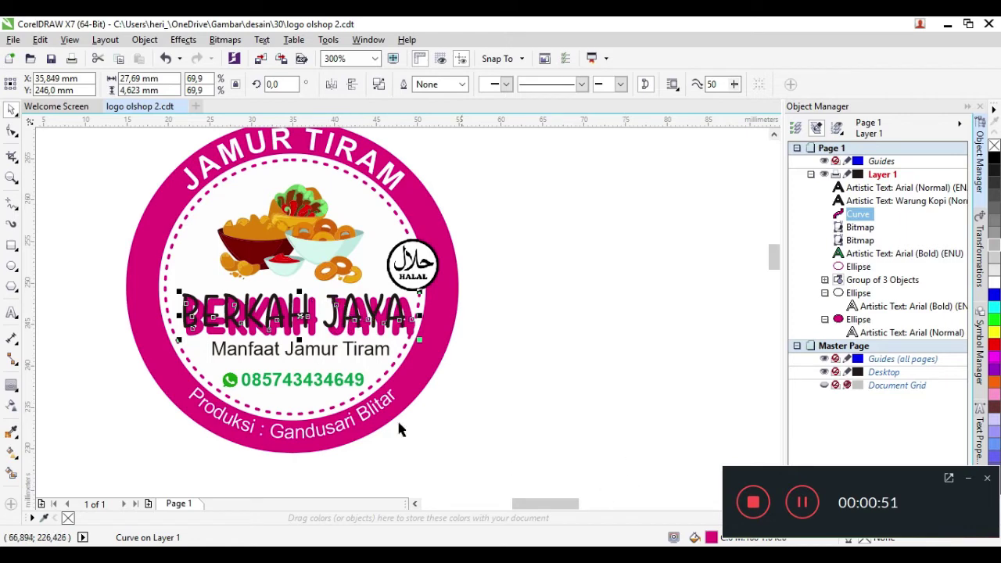
Undo the curve move three times so the pink curve realigns with its text
{"action": "left_click", "coordinate": [166, 59]}
{"action": "left_click", "coordinate": [166, 59]}
{"action": "left_click", "coordinate": [166, 61]}
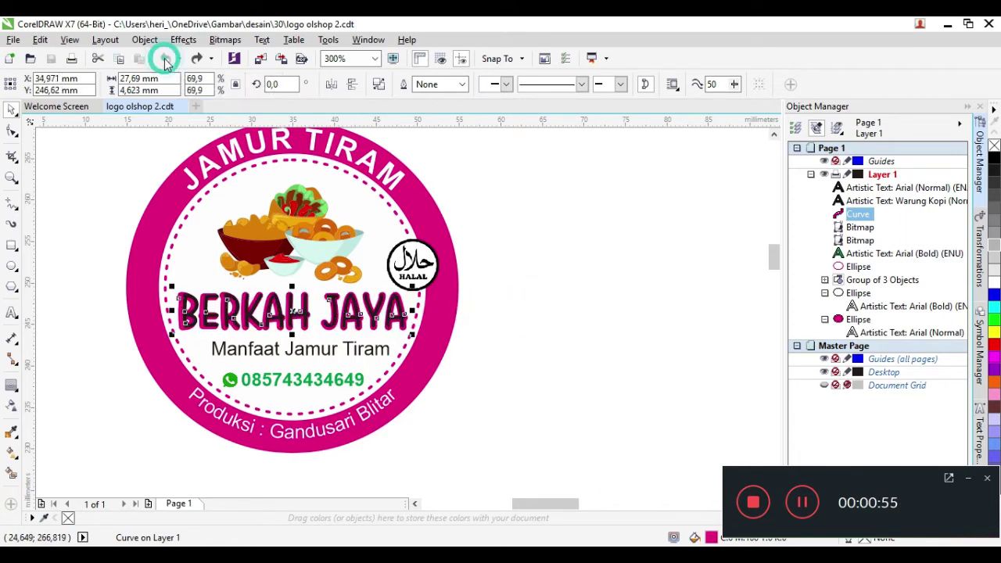
{"action": "left_click", "coordinate": [94, 226]}
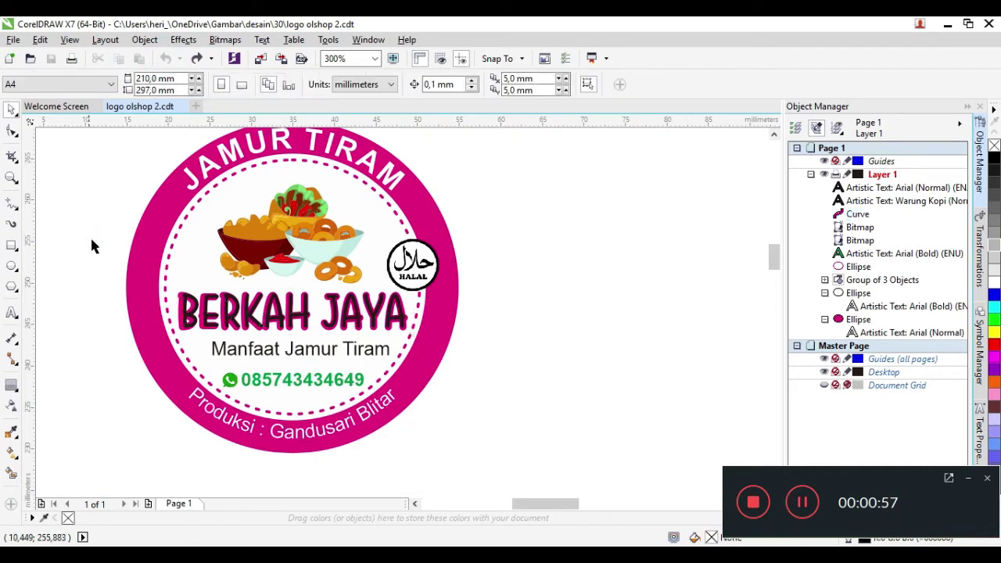
Set the pink BERKAH JAYA curve's outline width to None, then select the BERKAH JAYA text
{"action": "left_click", "coordinate": [211, 315]}
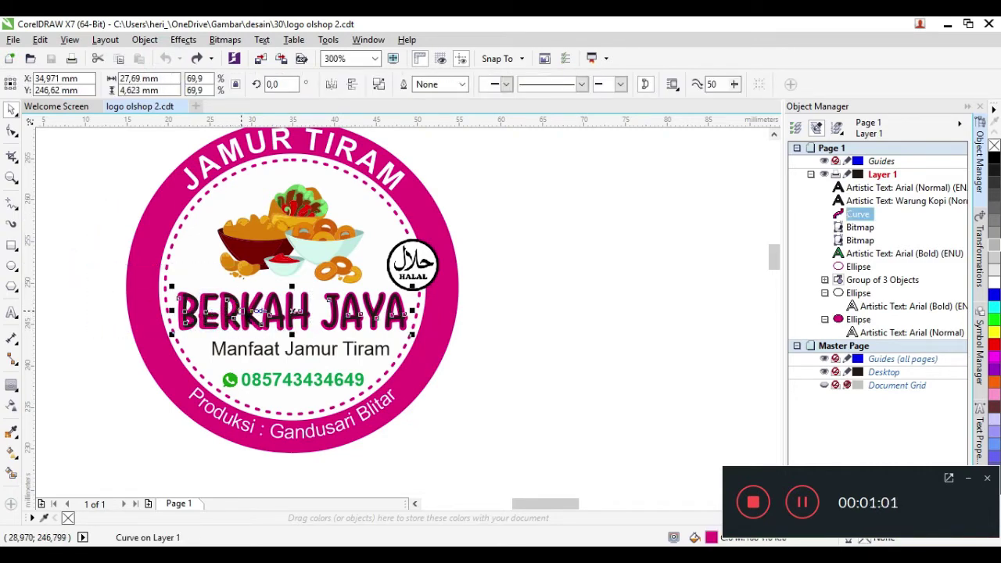
{"action": "left_click", "coordinate": [462, 84]}
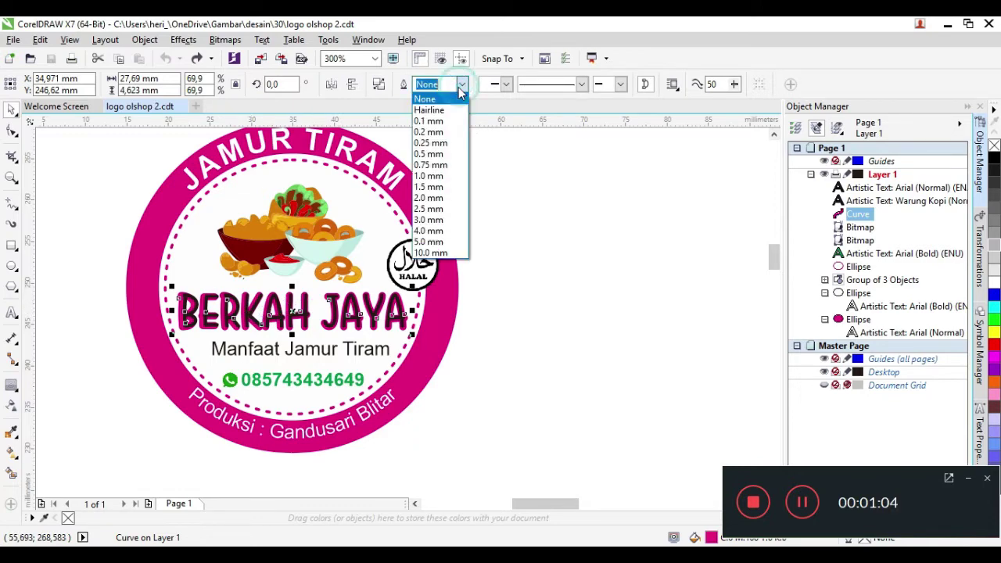
{"action": "left_click", "coordinate": [457, 99]}
{"action": "left_click", "coordinate": [514, 180]}
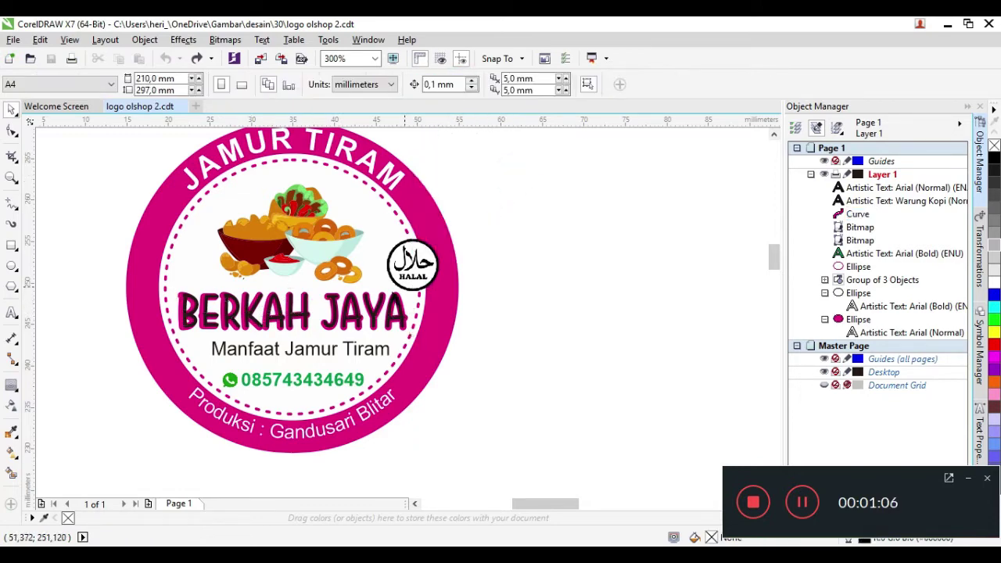
{"action": "left_click", "coordinate": [364, 311]}
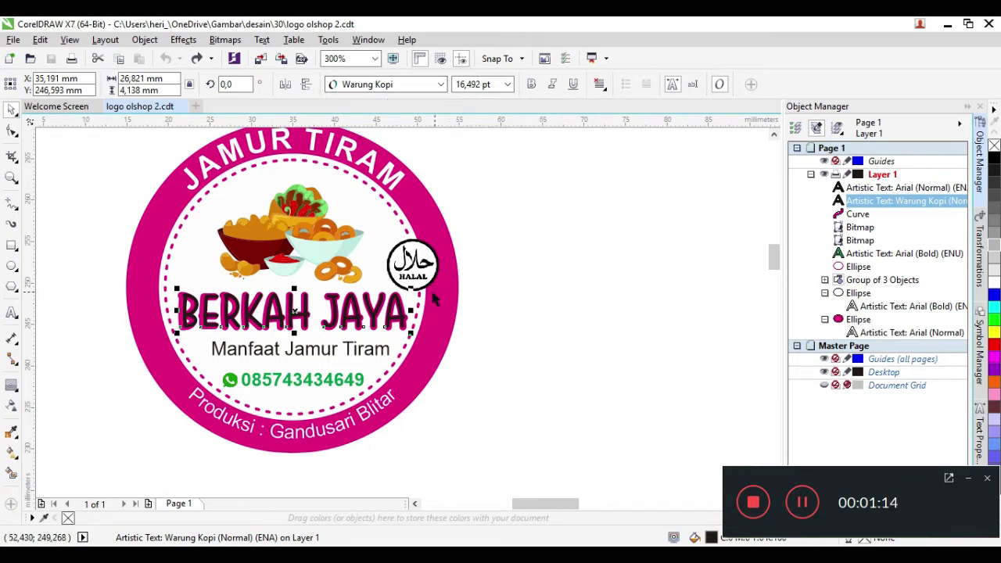
Move the halal badge slightly right and the food illustration slightly left, then select the JAMUR TIRAM text
{"action": "mouse_move", "coordinate": [410, 332]}
{"action": "left_mouse_down"}
{"action": "mouse_move", "coordinate": [450, 362]}
{"action": "mouse_move", "coordinate": [420, 348]}
{"action": "left_mouse_up"}
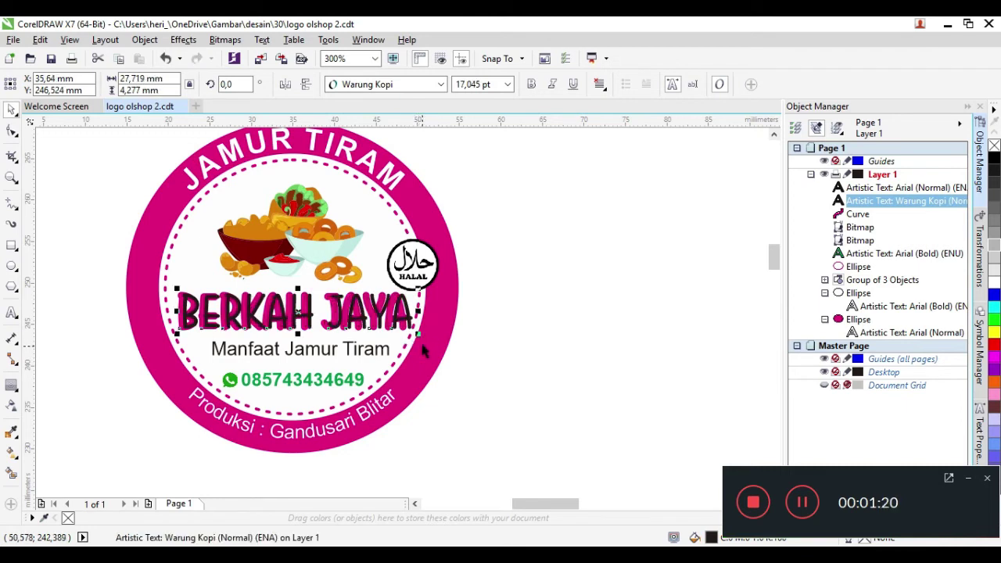
{"action": "left_click", "coordinate": [165, 58]}
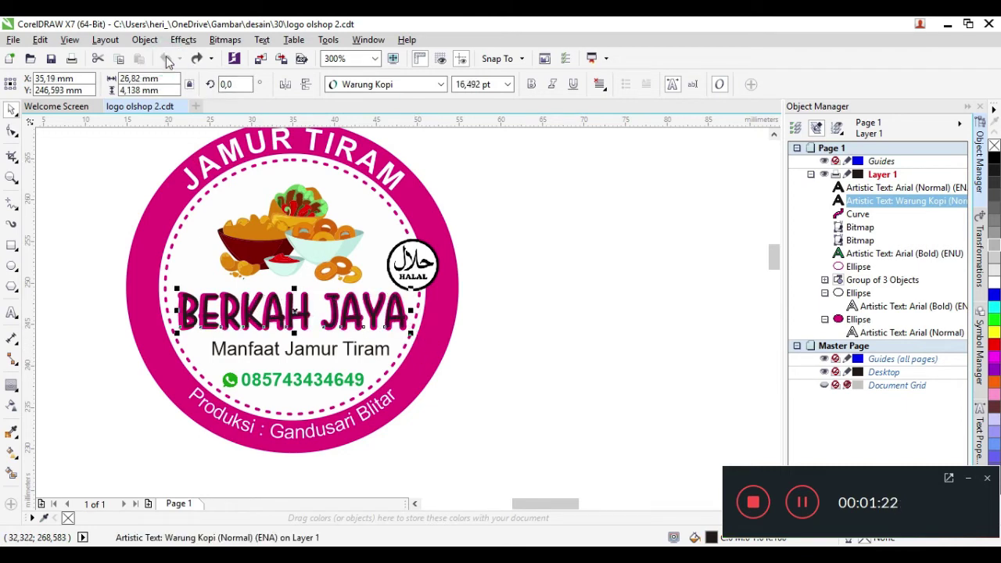
{"action": "left_click_drag", "start_coordinate": [423, 275], "coordinate": [398, 267]}
{"action": "left_click_drag", "start_coordinate": [317, 238], "coordinate": [314, 216]}
{"action": "left_click", "coordinate": [385, 175]}
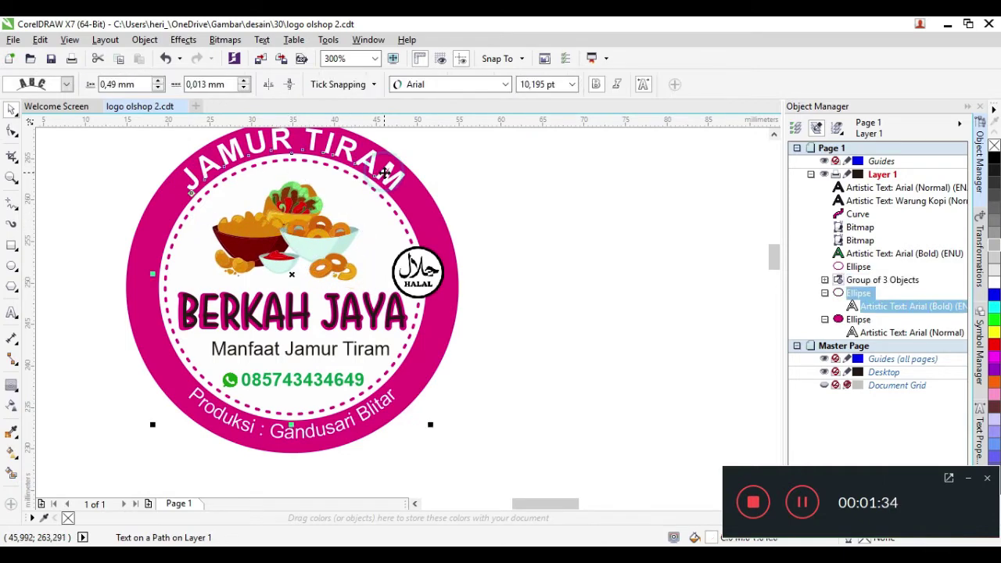
{"action": "left_click", "coordinate": [403, 174], "text": "ctrl"}
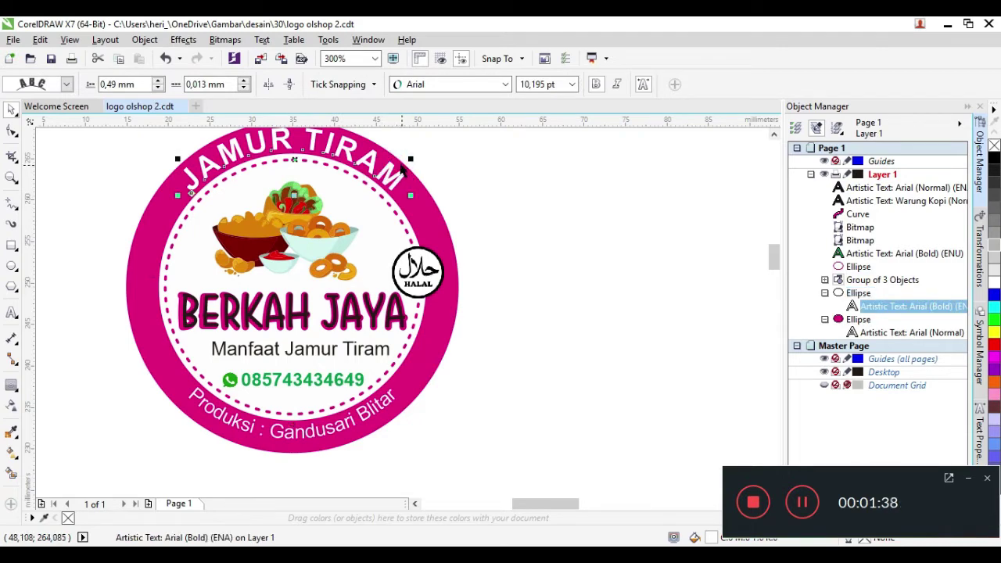
Add Arial 24 pt text above the label reading 'pasword', with the password on a second line
{"action": "left_click_drag", "start_coordinate": [774, 259], "coordinate": [766, 249]}
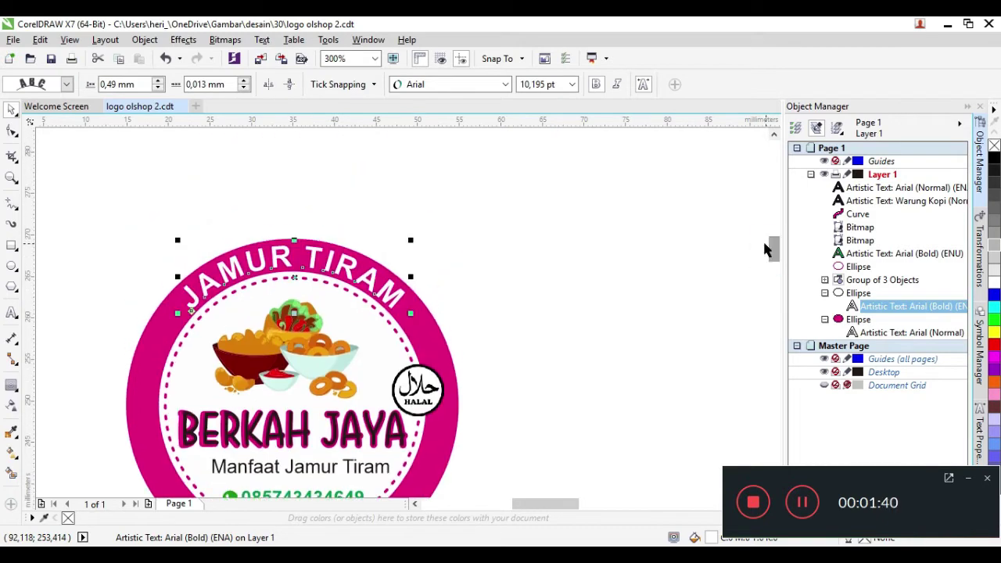
{"action": "left_click", "coordinate": [11, 312]}
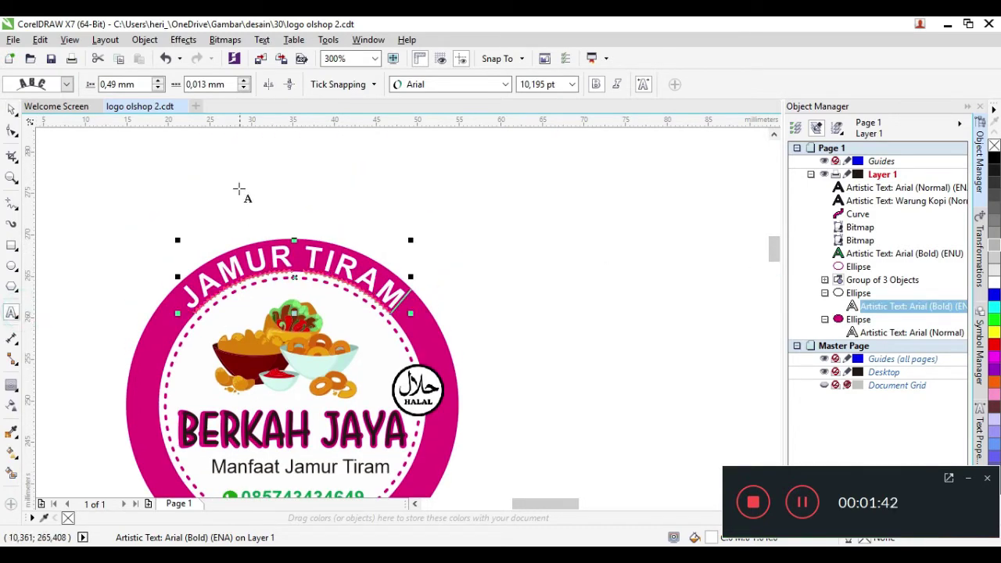
{"action": "left_click", "coordinate": [231, 188]}
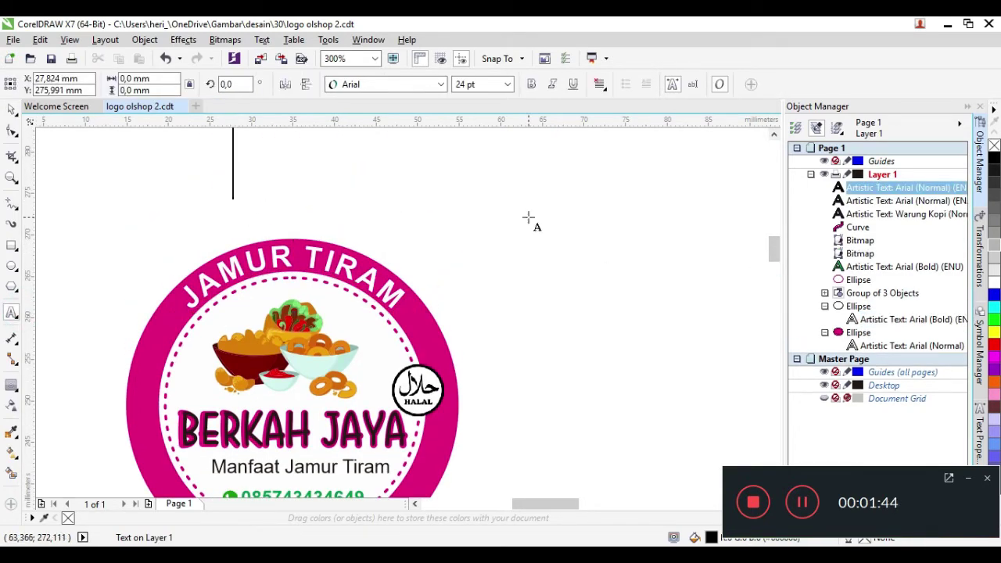
{"action": "type", "text": "pasw"}
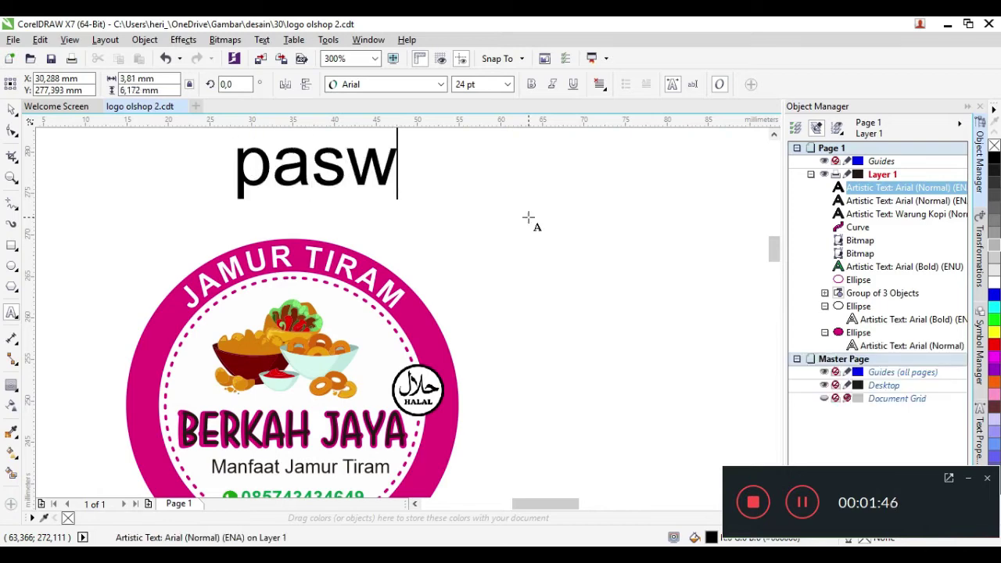
{"action": "type", "text": "ord"}
{"action": "key", "text": "Return"}
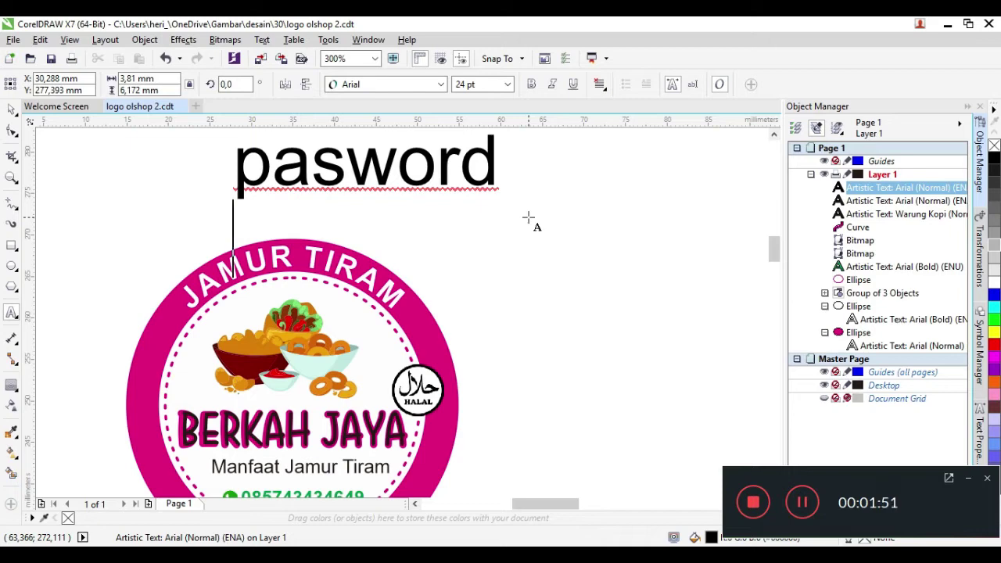
{"action": "type", "text": "logo"}
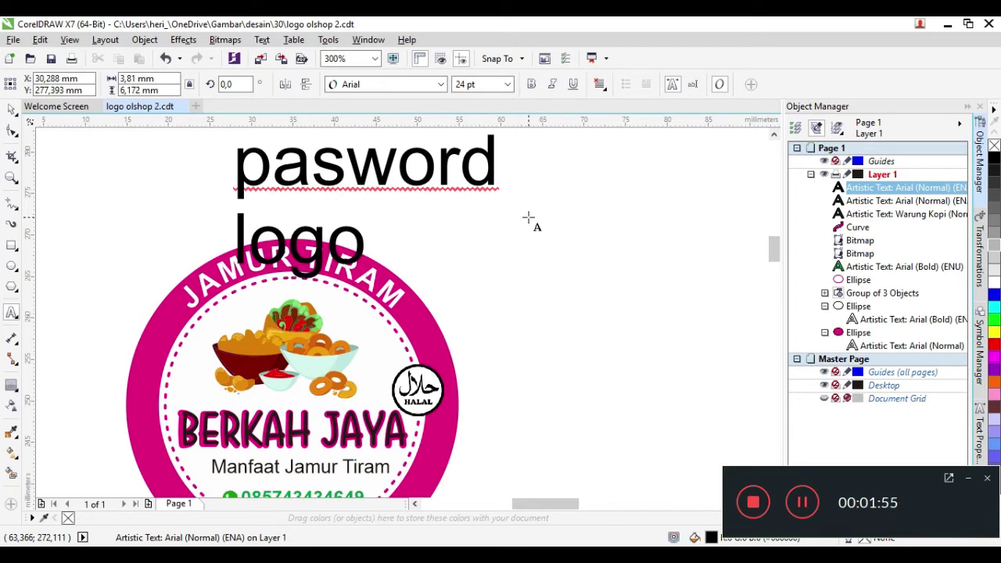
{"action": "type", "text": "olsop"}
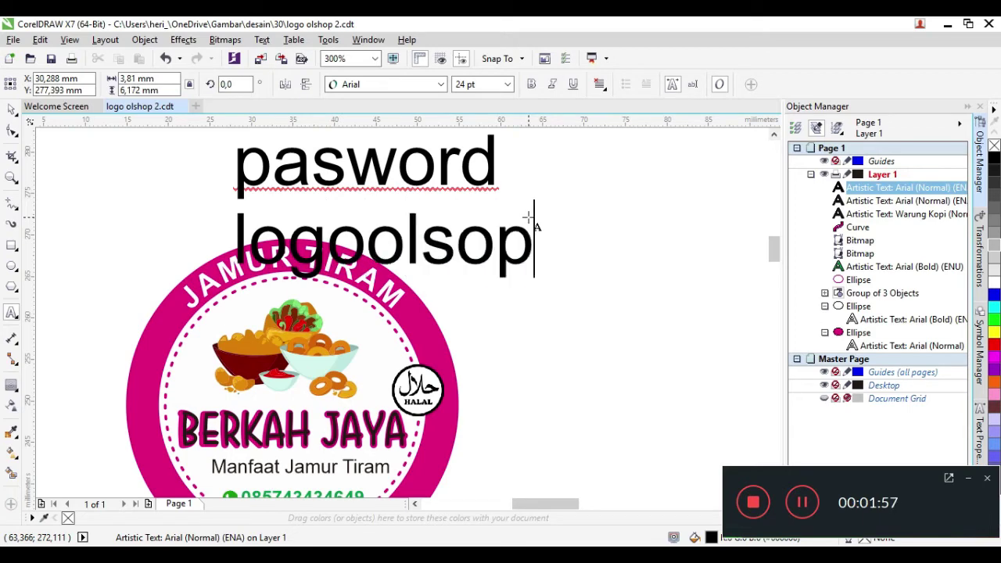
{"action": "type", "text": "2"}
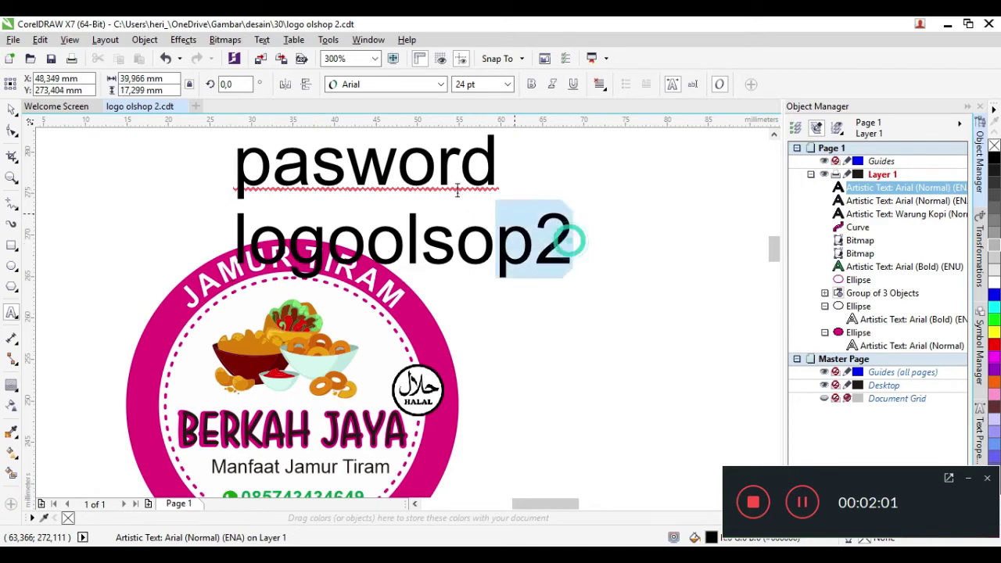
Shrink the note text to 12.571 pt and centre-align its two lines
{"action": "left_click_drag", "start_coordinate": [570, 234], "coordinate": [245, 166]}
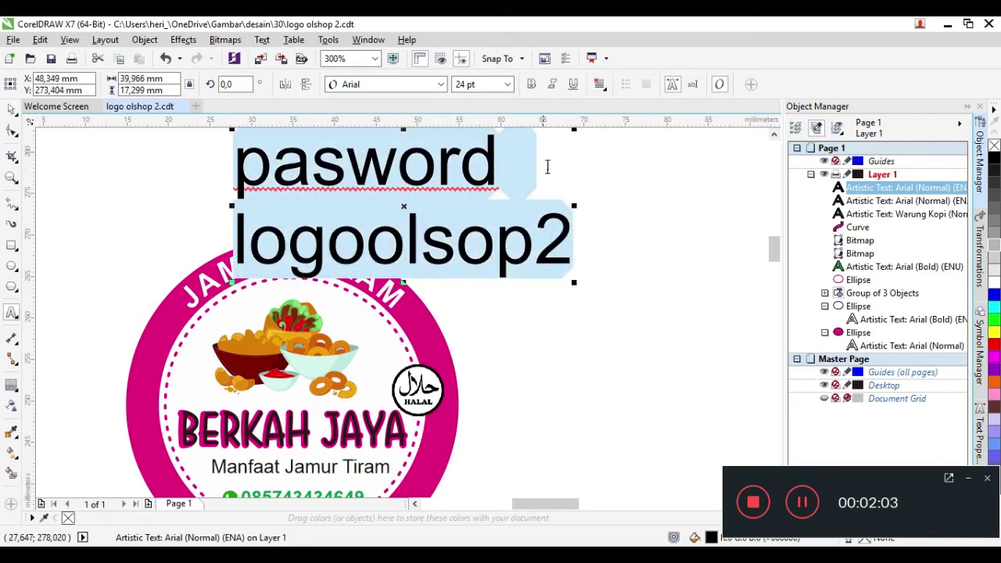
{"action": "left_click_drag", "start_coordinate": [574, 282], "coordinate": [476, 214]}
{"action": "left_click", "coordinate": [599, 84]}
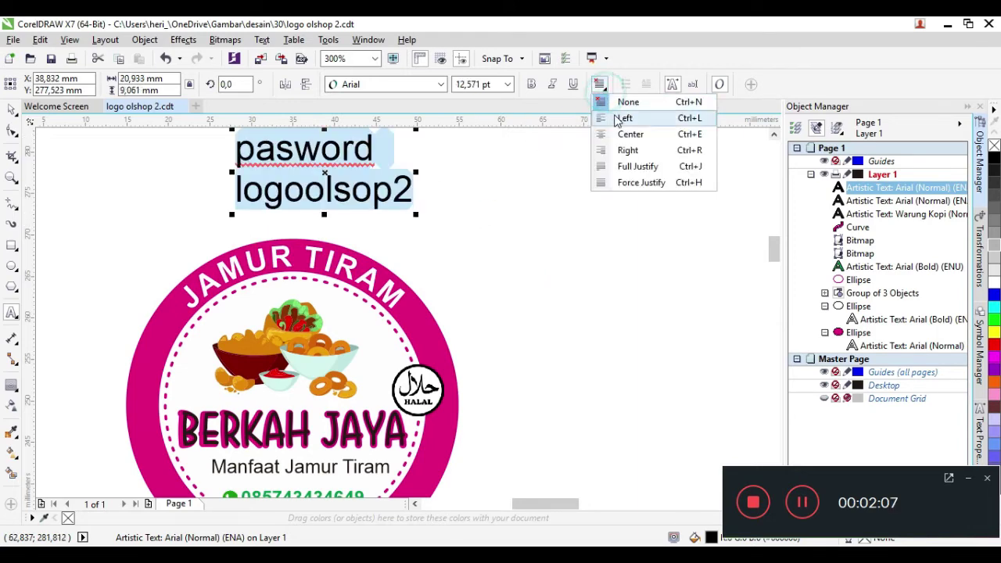
{"action": "left_click", "coordinate": [609, 134]}
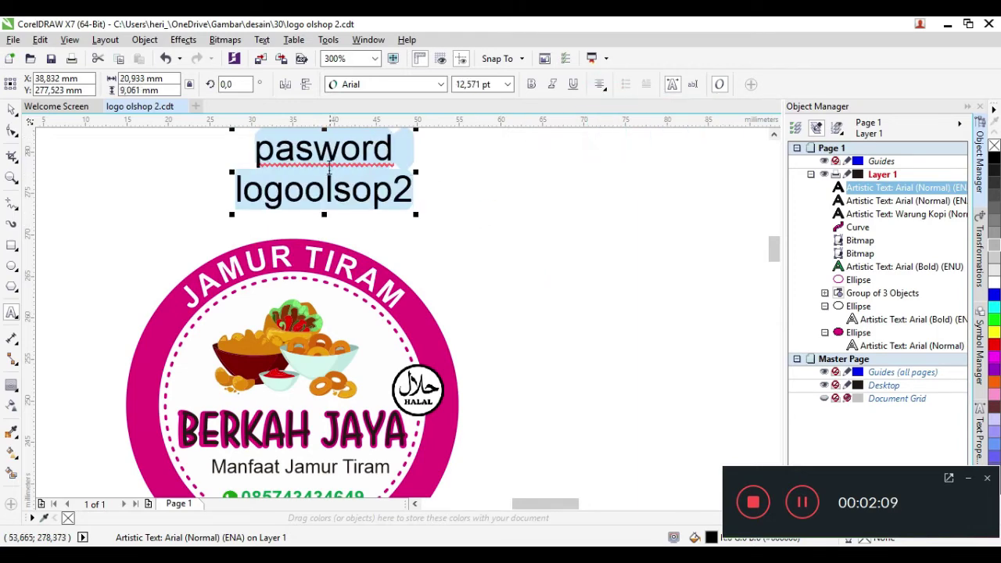
Move the note up and left so it sits just above the logo
{"action": "left_click", "coordinate": [323, 169]}
{"action": "left_click_drag", "start_coordinate": [324, 166], "coordinate": [275, 161]}
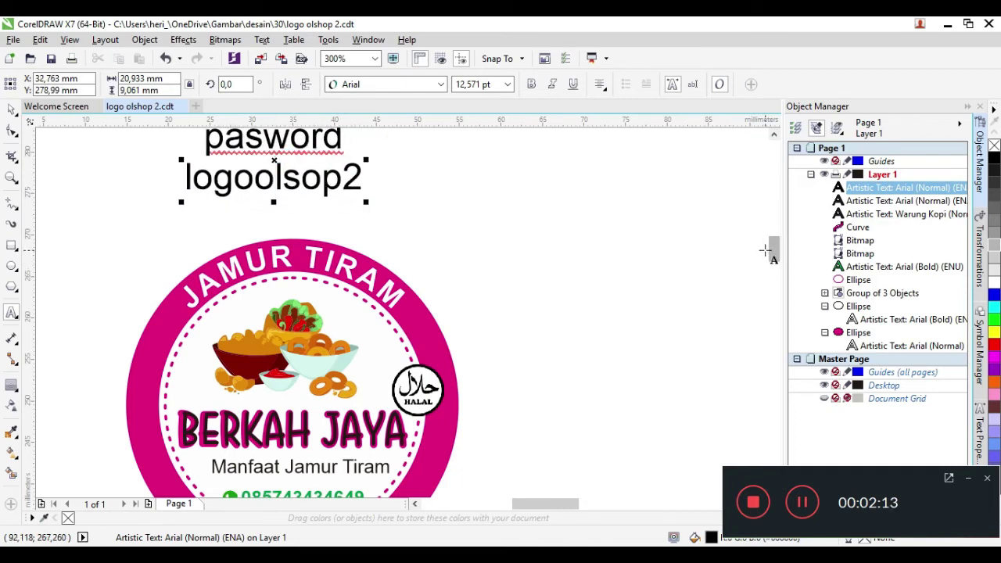
{"action": "left_click_drag", "start_coordinate": [771, 254], "coordinate": [773, 268]}
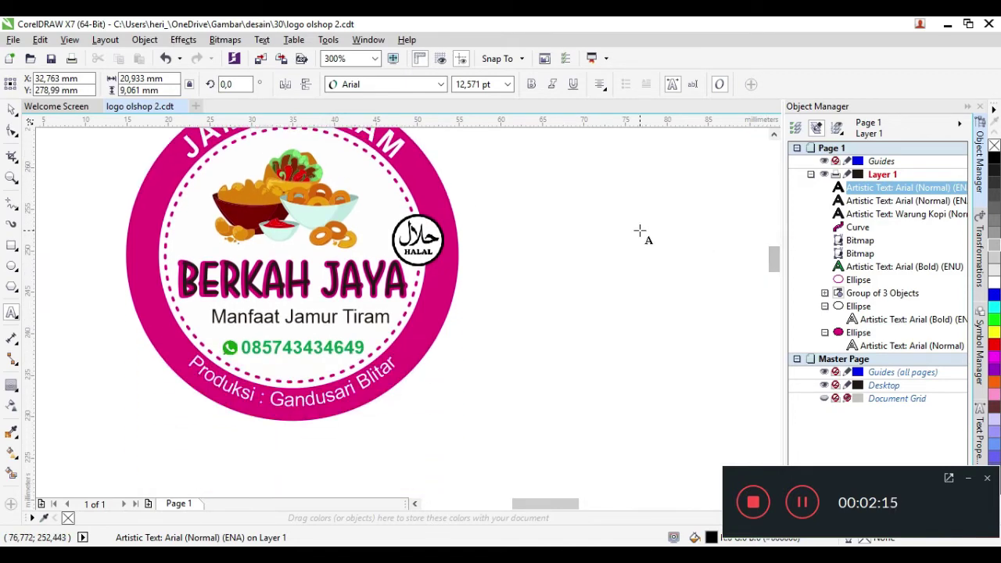
{"action": "scroll", "coordinate": [637, 233], "scroll_direction": "down", "scroll_amount": 2}
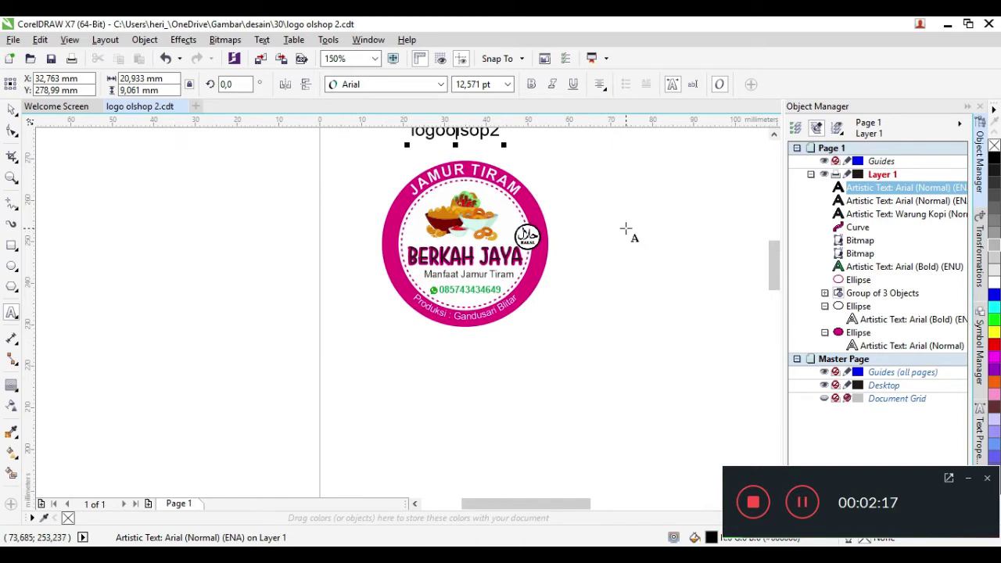
{"action": "scroll", "coordinate": [623, 225], "scroll_direction": "up", "scroll_amount": 2}
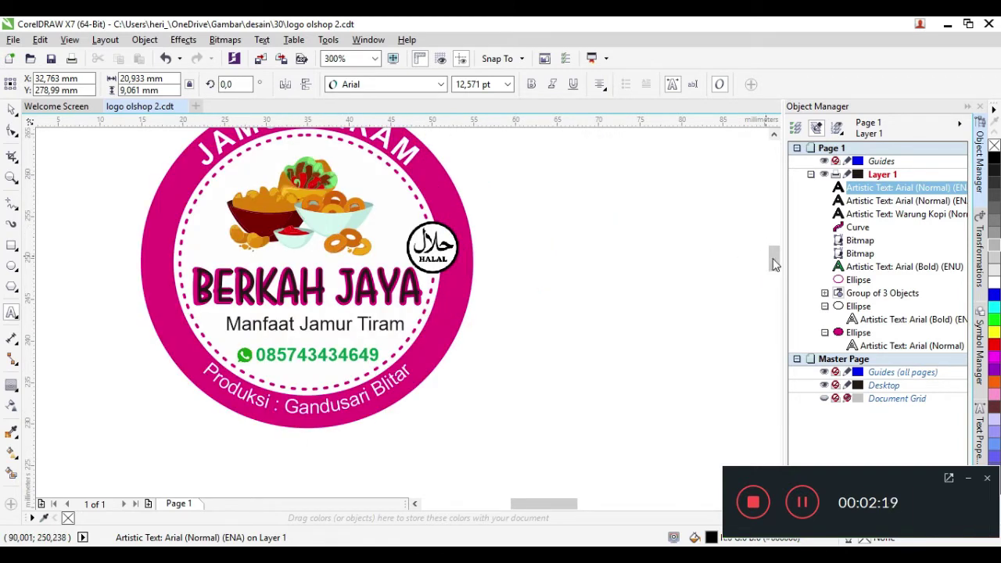
Inspect the Produksi text, inner dashed ellipse, phone number, WhatsApp icon and halal logo
{"action": "left_click_drag", "start_coordinate": [775, 262], "coordinate": [776, 264]}
{"action": "scroll", "coordinate": [771, 253], "scroll_direction": "up", "scroll_amount": 2}
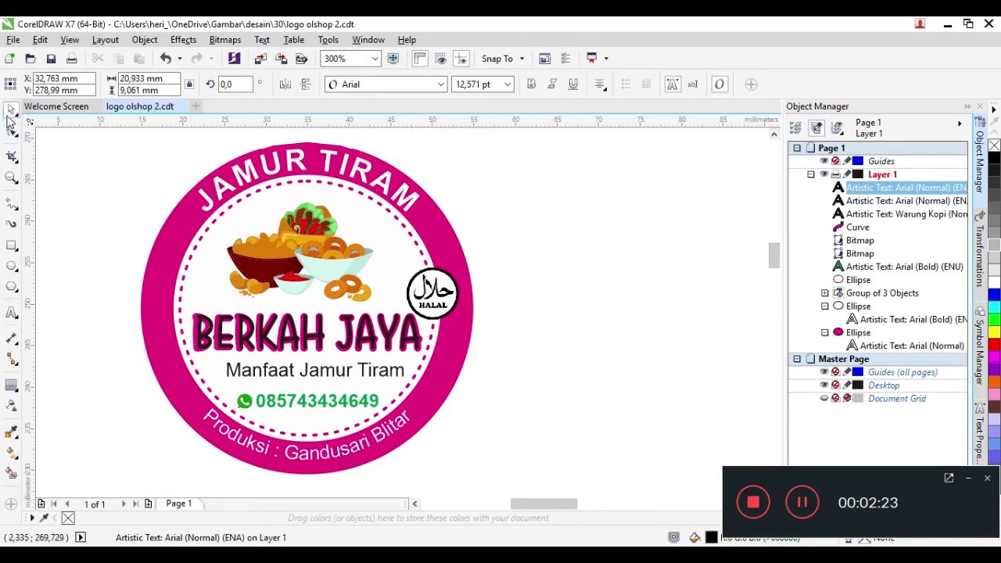
{"action": "left_click", "coordinate": [223, 438]}
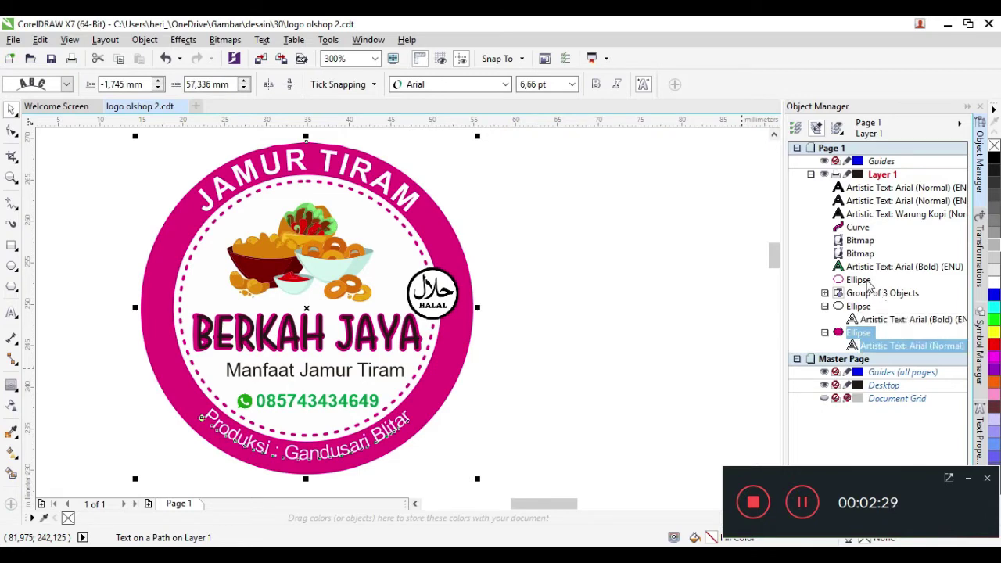
{"action": "left_click", "coordinate": [856, 281]}
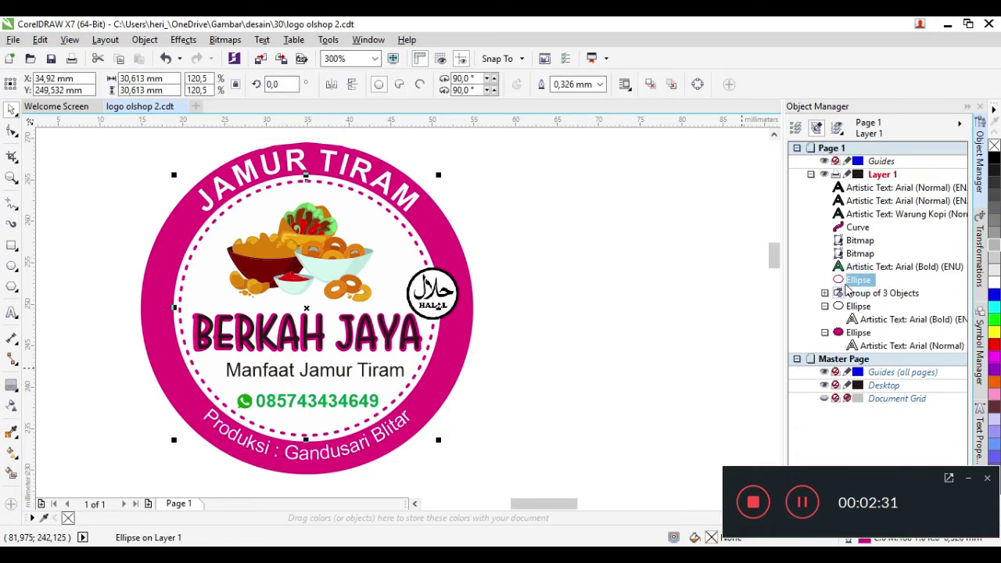
{"action": "left_click", "coordinate": [855, 267]}
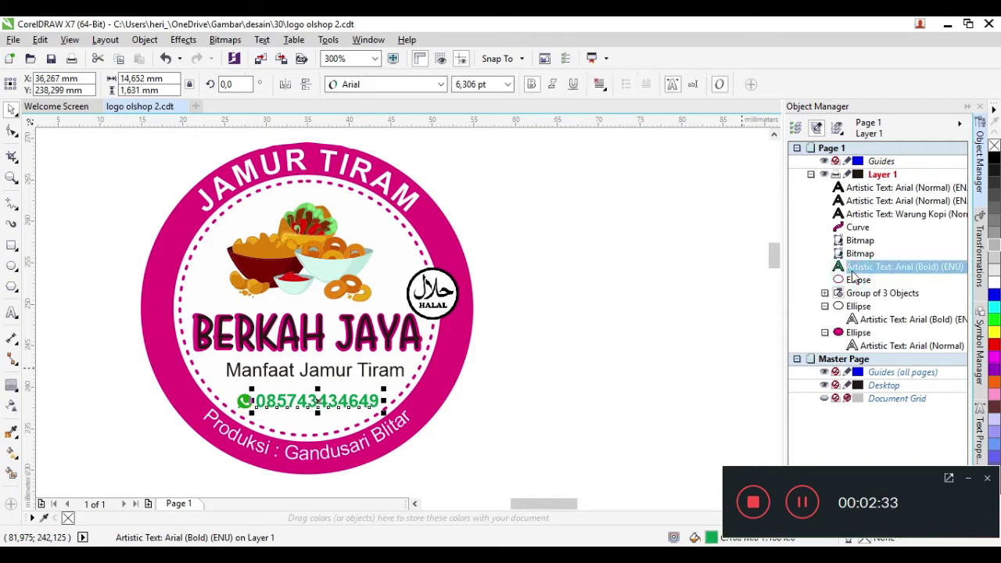
{"action": "left_click", "coordinate": [853, 255]}
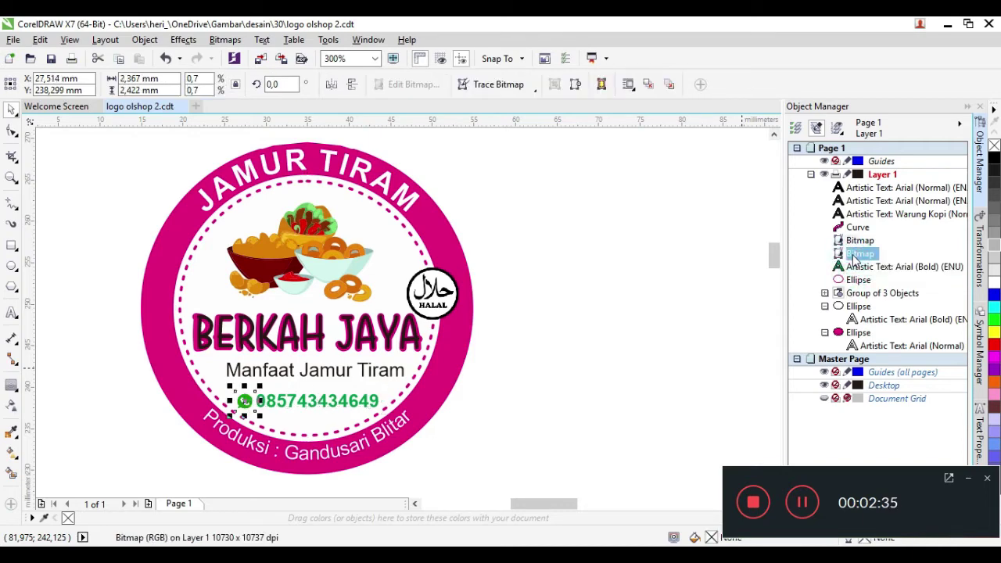
{"action": "left_click", "coordinate": [858, 241]}
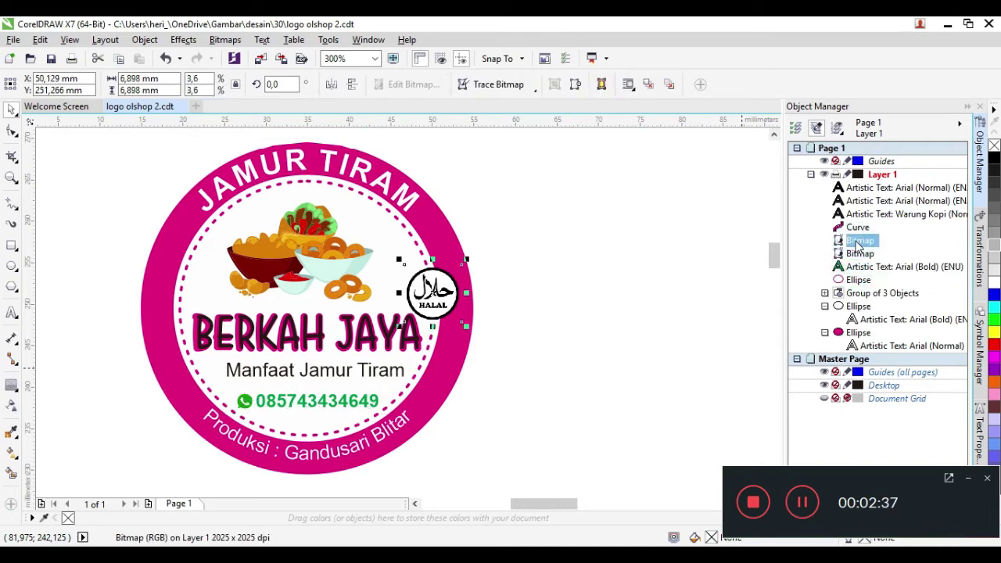
Check the BERKAH JAYA and Warung Kopi objects, then undo the note text's last move
{"action": "left_click", "coordinate": [858, 228]}
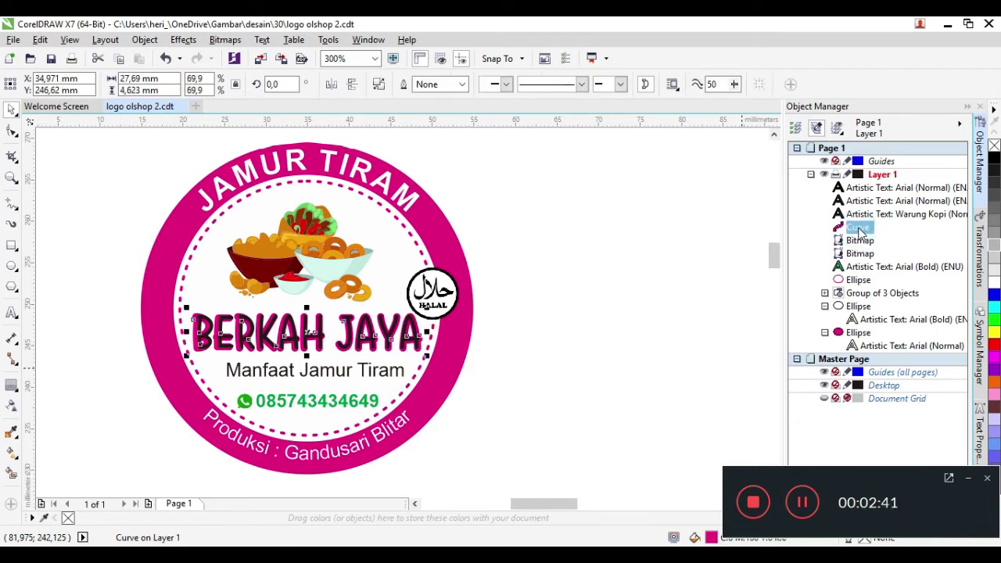
{"action": "left_click", "coordinate": [865, 215]}
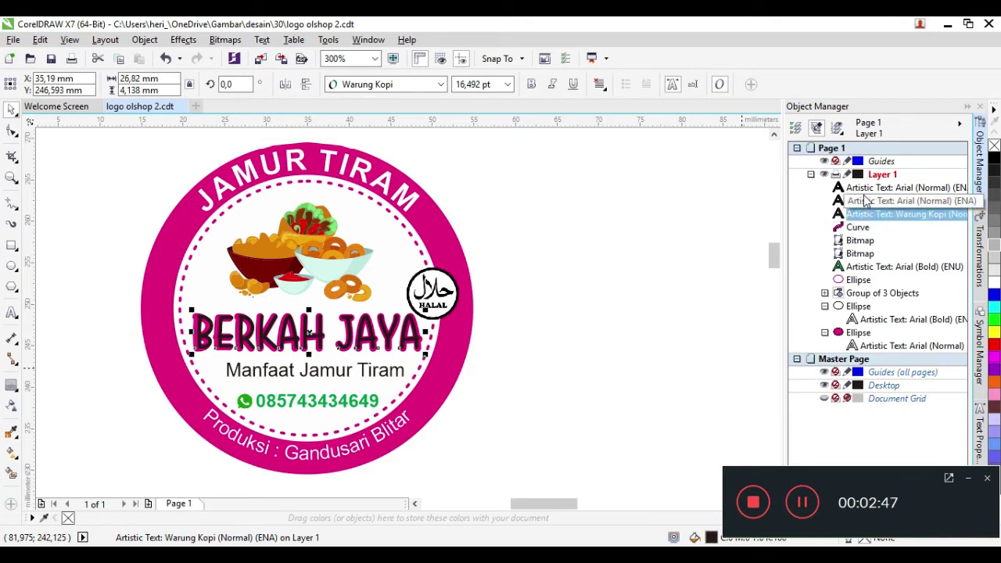
{"action": "left_click", "coordinate": [864, 191]}
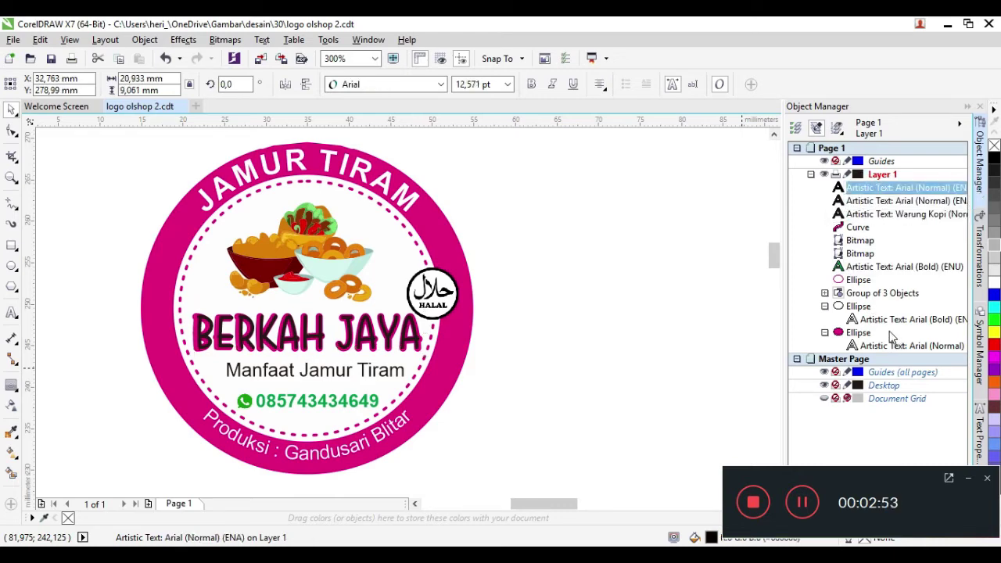
{"action": "left_click", "coordinate": [165, 58]}
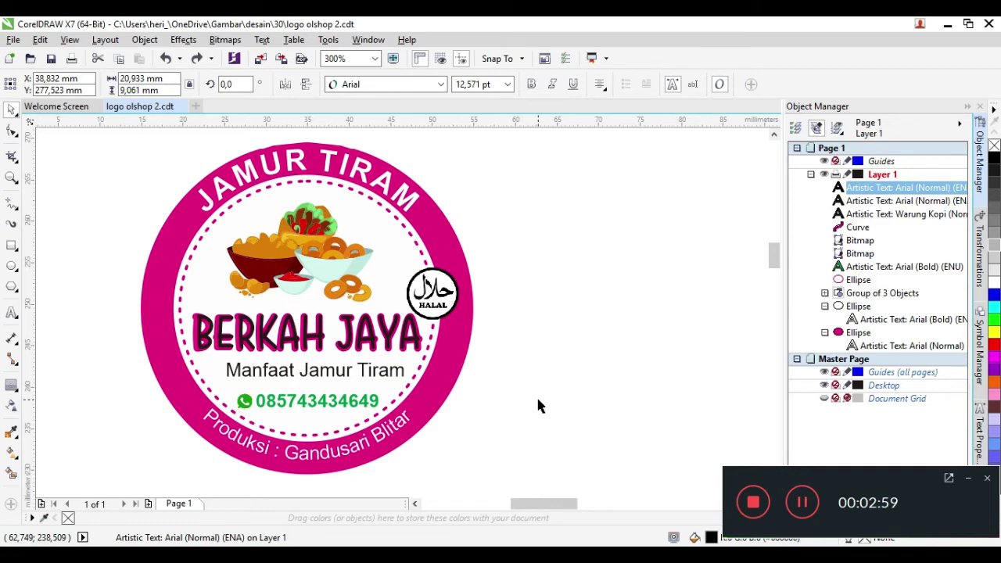
Delete the stray password note and move the whole logo to X 23.089 mm, Y 272.535 mm
{"action": "scroll", "coordinate": [536, 398], "scroll_direction": "down", "scroll_amount": 2}
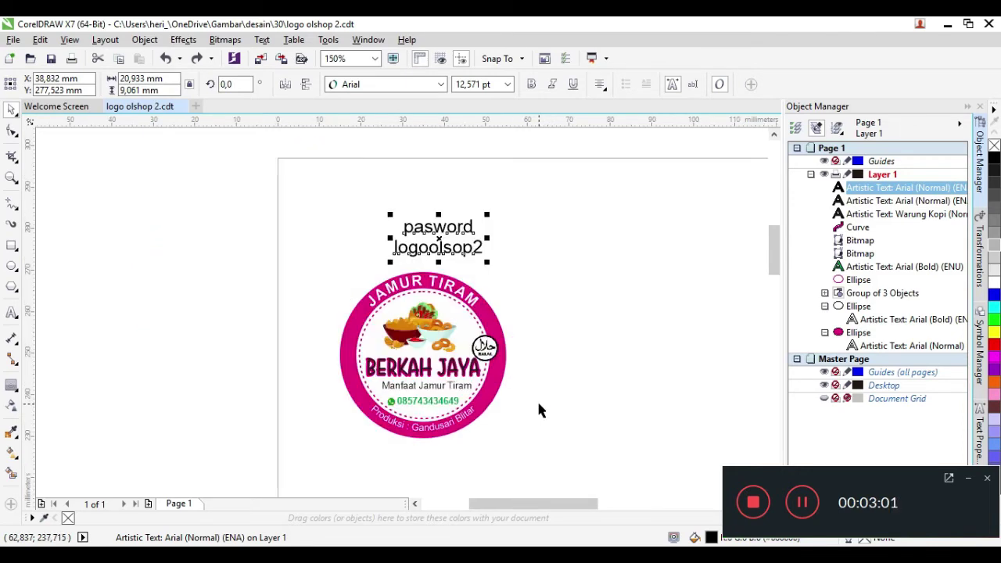
{"action": "left_click_drag", "start_coordinate": [435, 234], "coordinate": [135, 214]}
{"action": "right_click", "coordinate": [154, 213]}
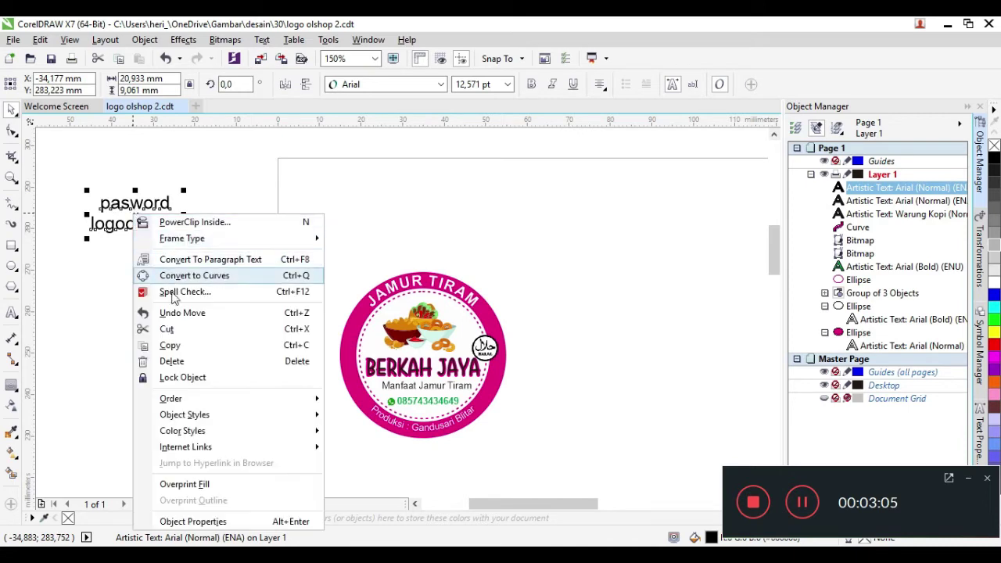
{"action": "left_click", "coordinate": [170, 361]}
{"action": "left_click_drag", "start_coordinate": [306, 225], "coordinate": [570, 461]}
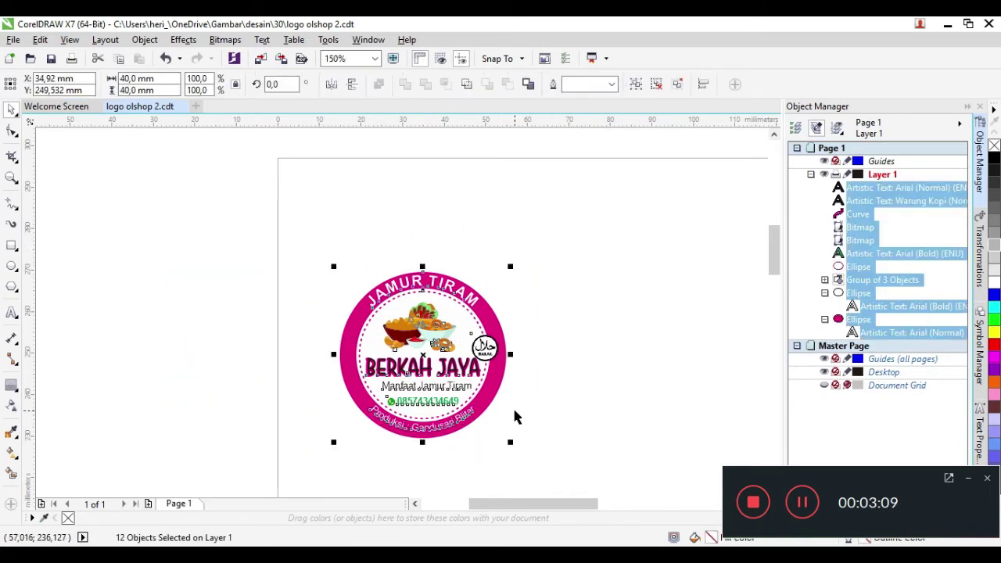
{"action": "left_click_drag", "start_coordinate": [423, 354], "coordinate": [379, 263]}
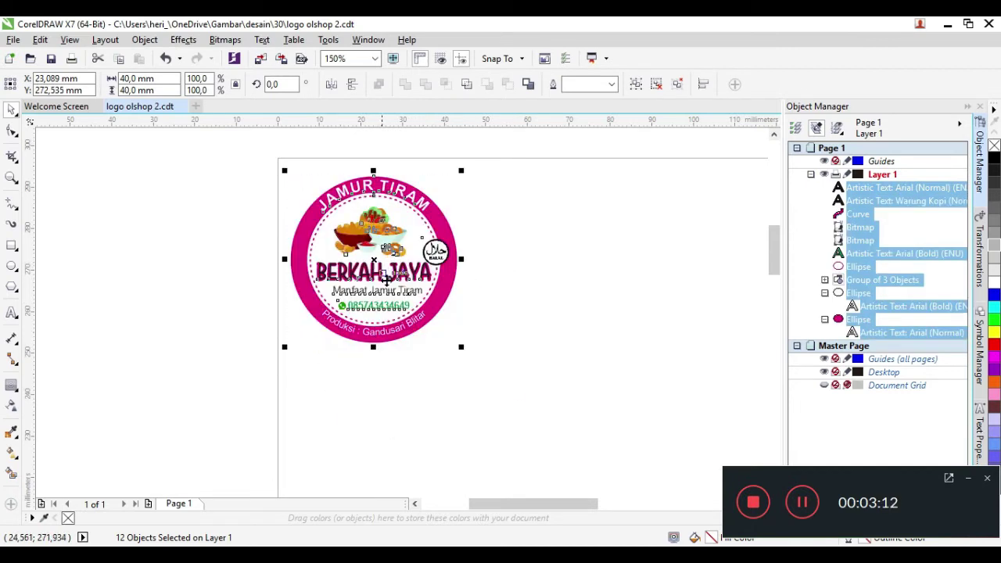
Set up a 40 mm horizontal copy offset in the Transformations docker, undoing the first test copy
{"action": "left_click", "coordinate": [981, 278]}
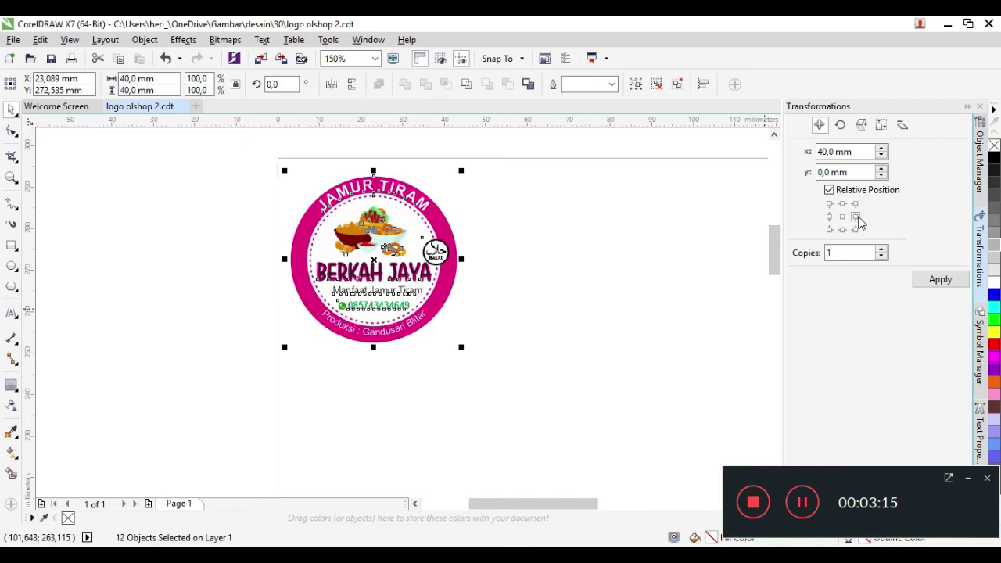
{"action": "left_click", "coordinate": [944, 282]}
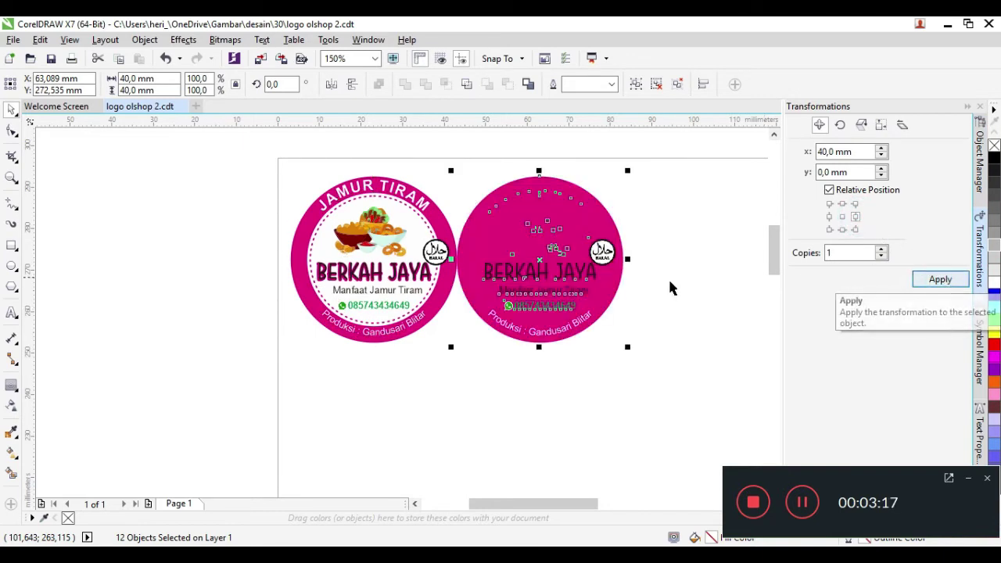
{"action": "left_click", "coordinate": [164, 59]}
{"action": "left_click", "coordinate": [207, 147]}
Convert the whole logo to a 300 dpi RGB bitmap and copy it 40 mm right
{"action": "left_click_drag", "start_coordinate": [207, 147], "coordinate": [547, 384]}
{"action": "left_click", "coordinate": [225, 39]}
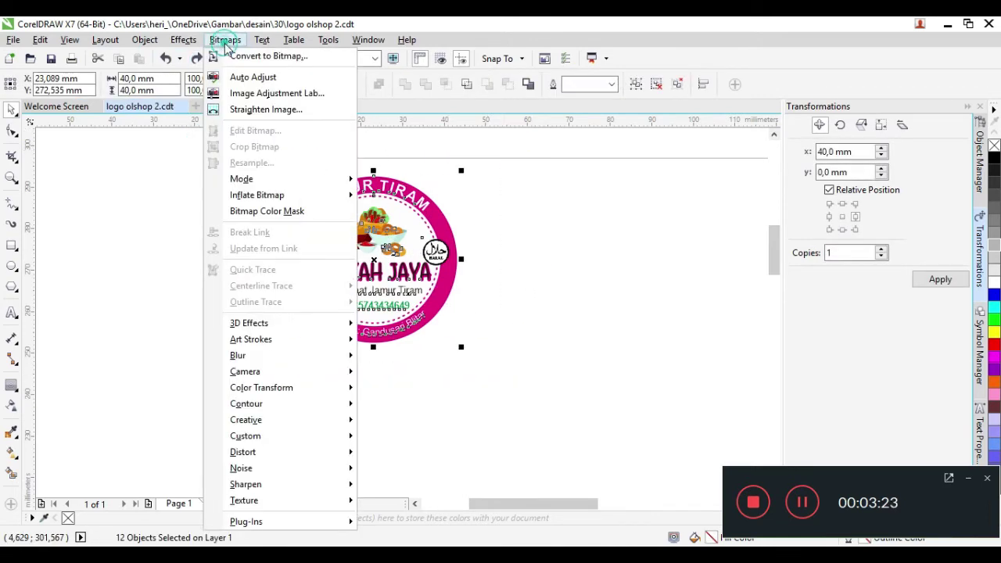
{"action": "left_click", "coordinate": [249, 57]}
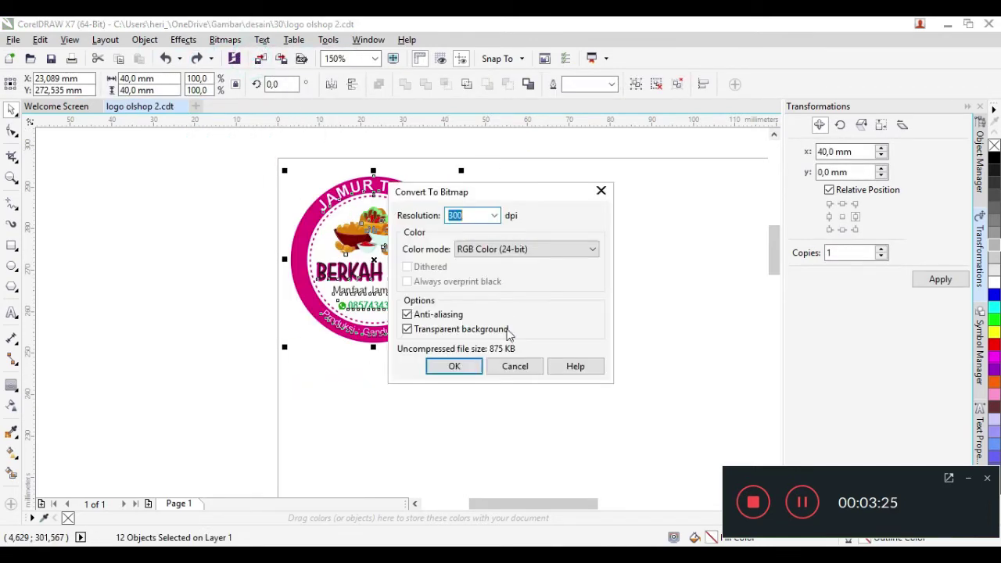
{"action": "left_click", "coordinate": [454, 366]}
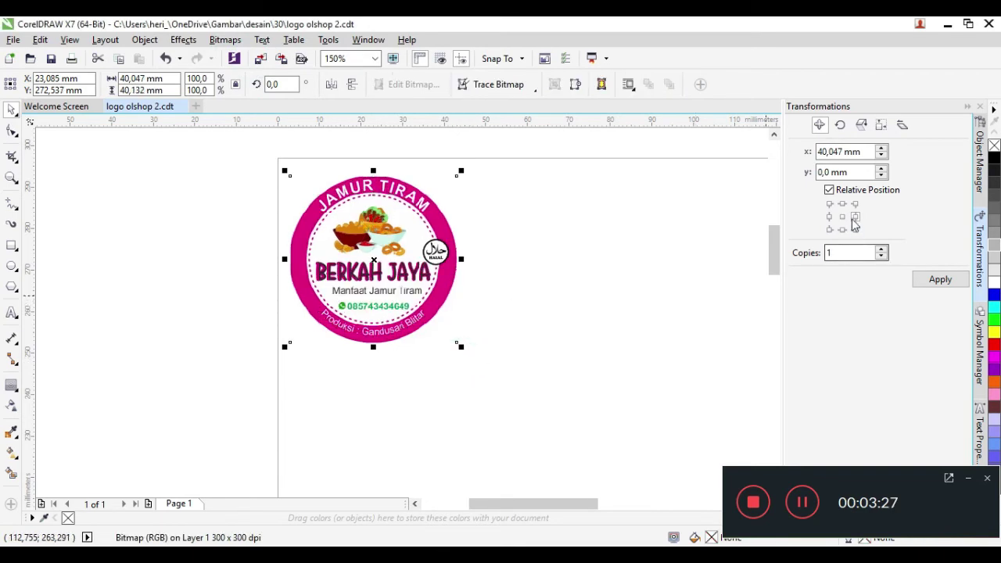
{"action": "left_click", "coordinate": [931, 287]}
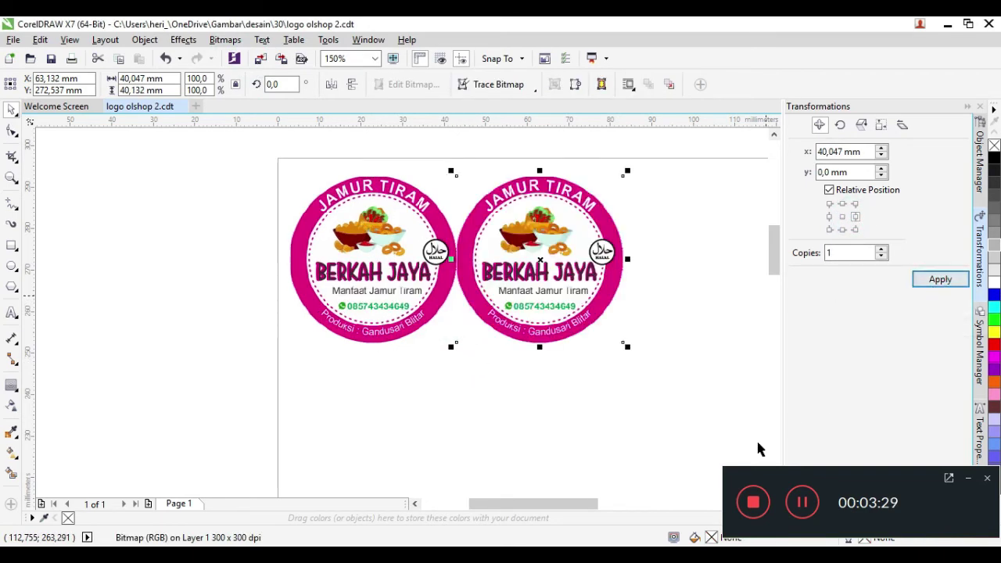
Add three more 40 mm copies for a five-logo row, then duplicate the row 200.236 mm right
{"action": "scroll", "coordinate": [628, 438], "scroll_direction": "down", "scroll_amount": 2}
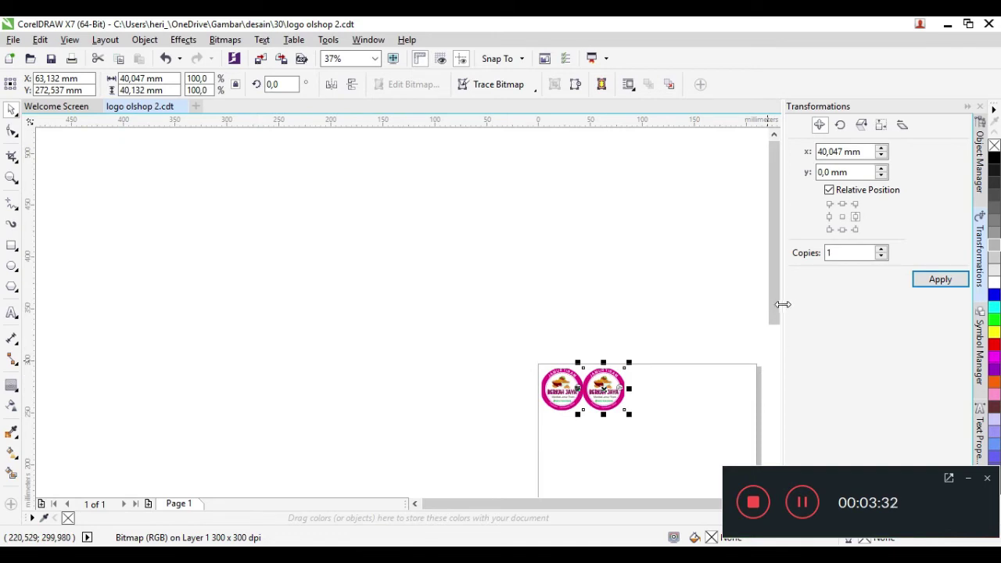
{"action": "left_click_drag", "start_coordinate": [775, 305], "coordinate": [779, 324]}
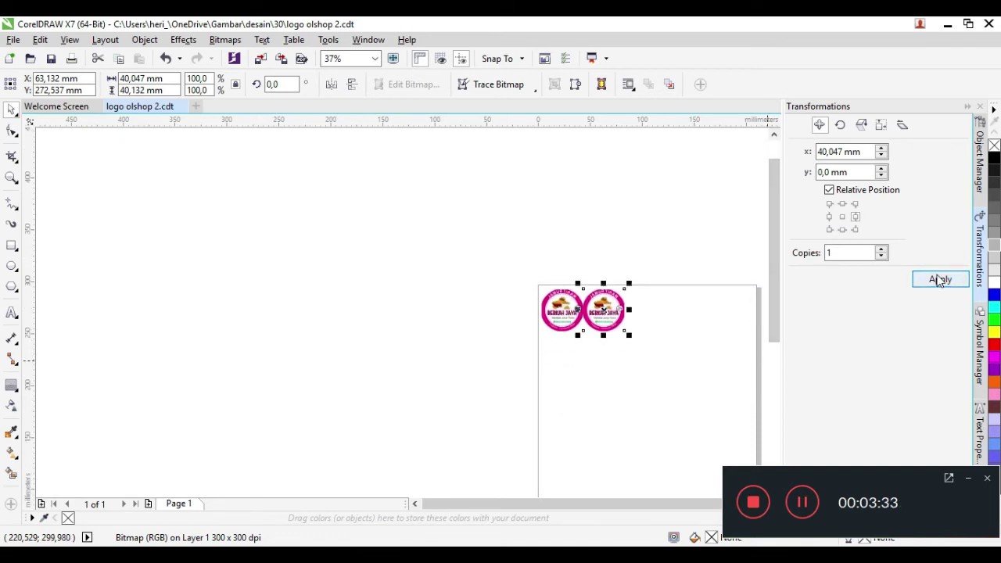
{"action": "left_click", "coordinate": [939, 279]}
{"action": "left_click", "coordinate": [940, 280]}
{"action": "left_click", "coordinate": [940, 280]}
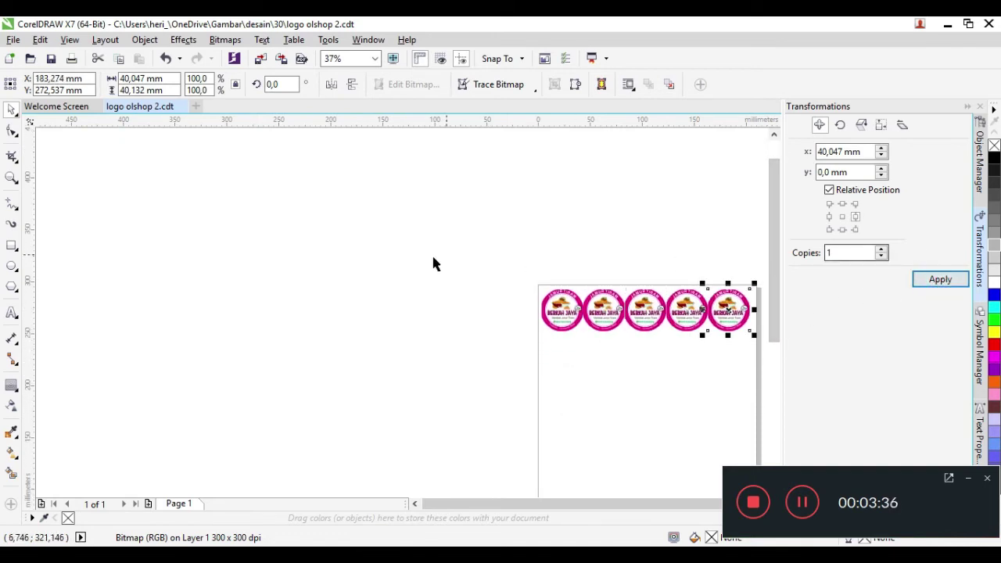
{"action": "left_click_drag", "start_coordinate": [446, 255], "coordinate": [777, 371]}
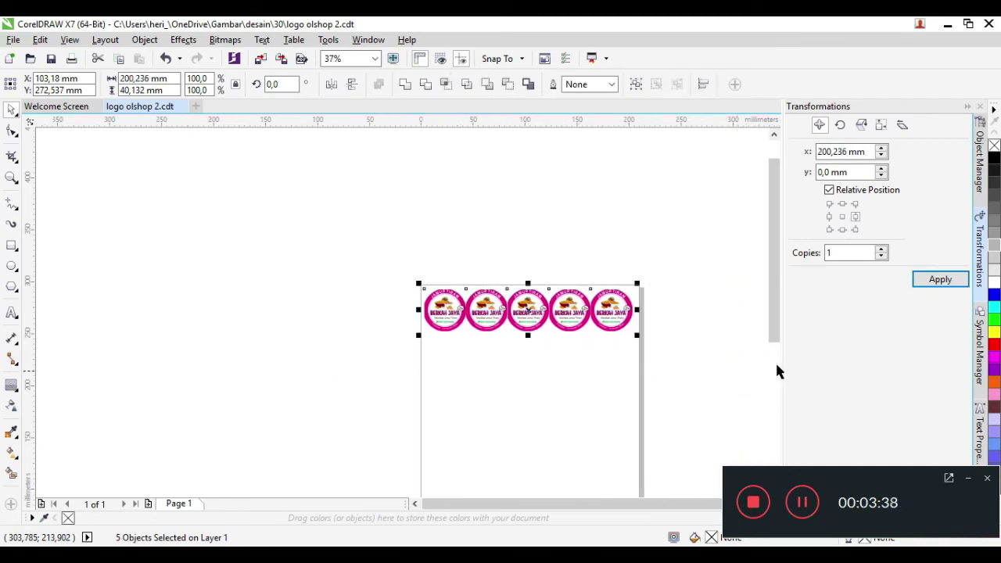
{"action": "left_click", "coordinate": [926, 280]}
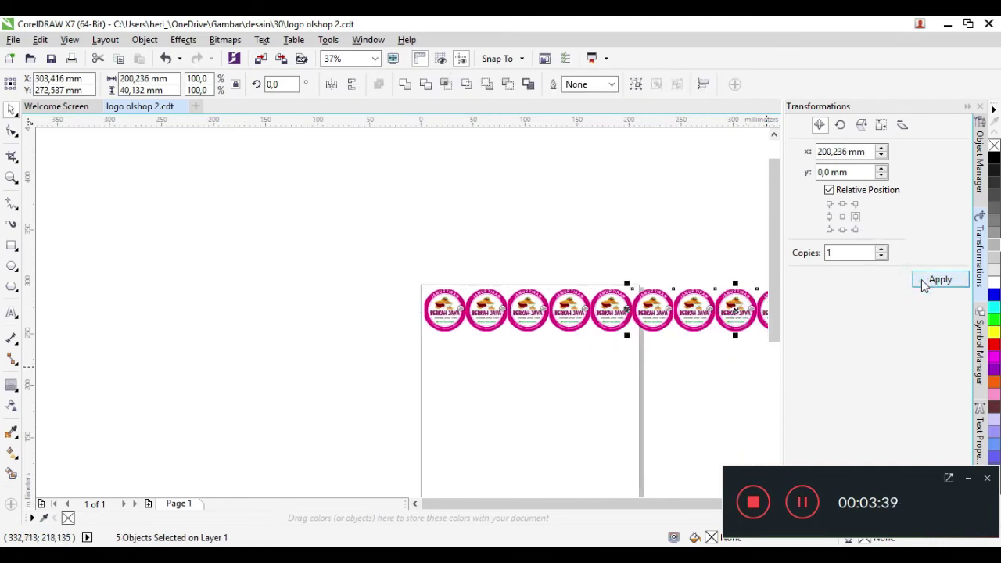
Undo the stray row copy, set a 0, -40.132 mm offset, and add rows two and three
{"action": "left_click", "coordinate": [166, 58]}
{"action": "left_click", "coordinate": [842, 230]}
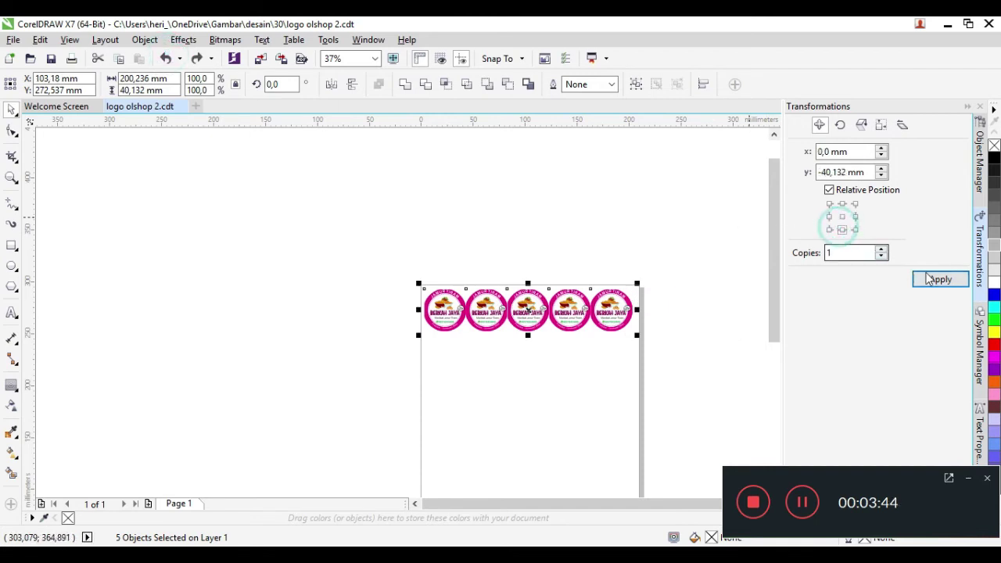
{"action": "left_click", "coordinate": [938, 280]}
{"action": "left_click", "coordinate": [938, 280]}
Add rows four through seven down to the page bottom, then deselect the last row
{"action": "left_click", "coordinate": [939, 281]}
{"action": "left_click", "coordinate": [939, 281]}
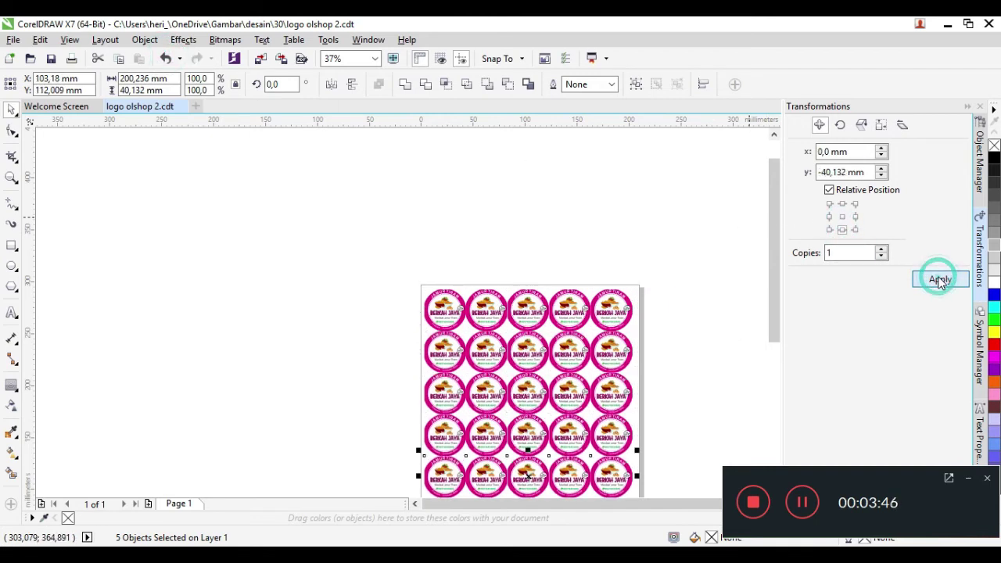
{"action": "left_click", "coordinate": [939, 281]}
{"action": "left_click_drag", "start_coordinate": [773, 329], "coordinate": [787, 394]}
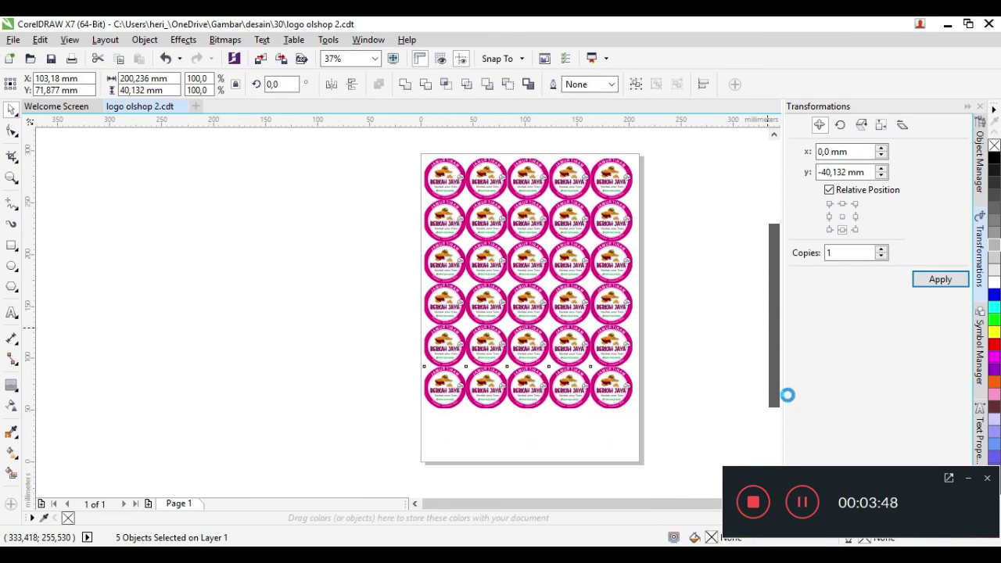
{"action": "left_click", "coordinate": [937, 281]}
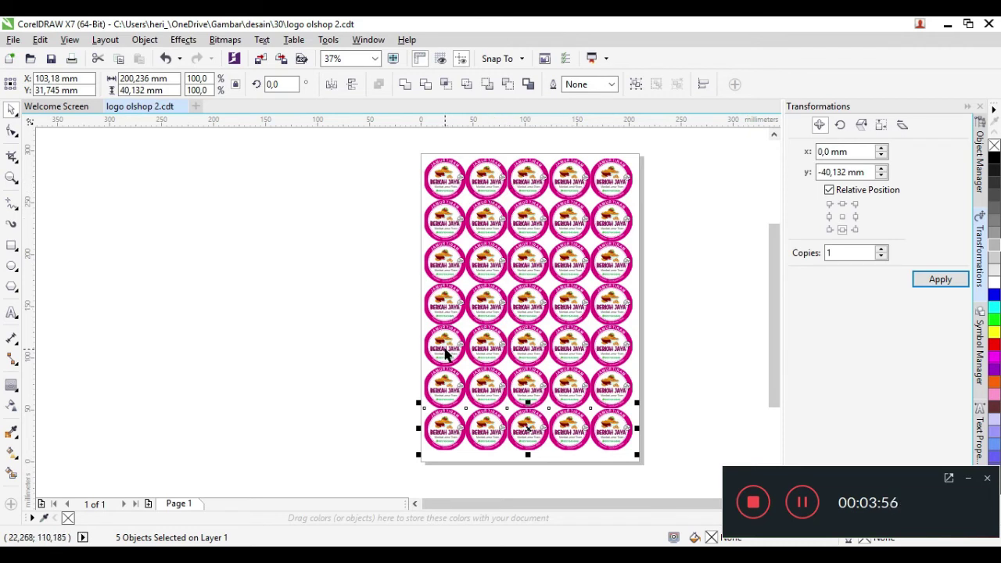
{"action": "left_click", "coordinate": [343, 336]}
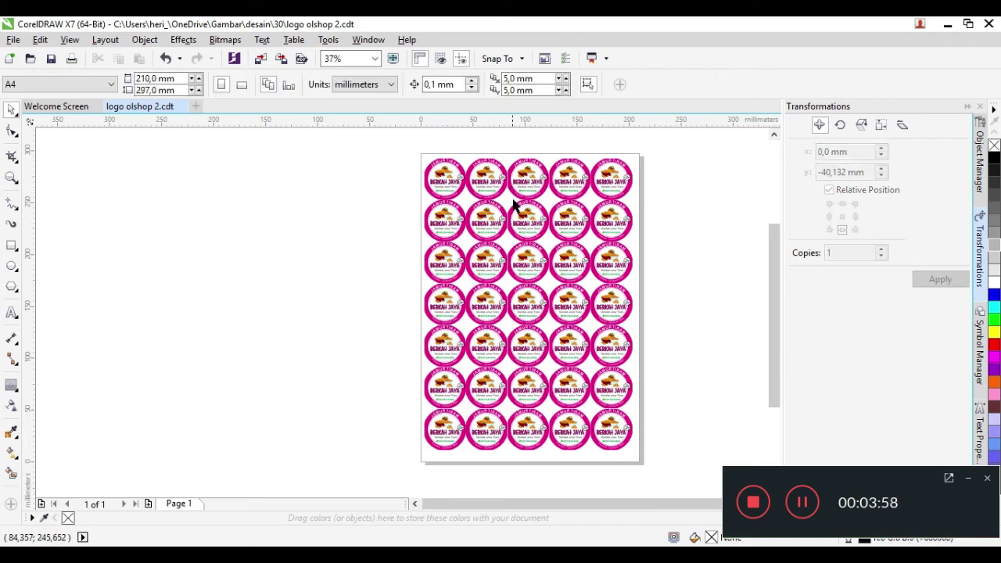
{"action": "scroll", "coordinate": [513, 201], "scroll_direction": "up", "scroll_amount": 5}
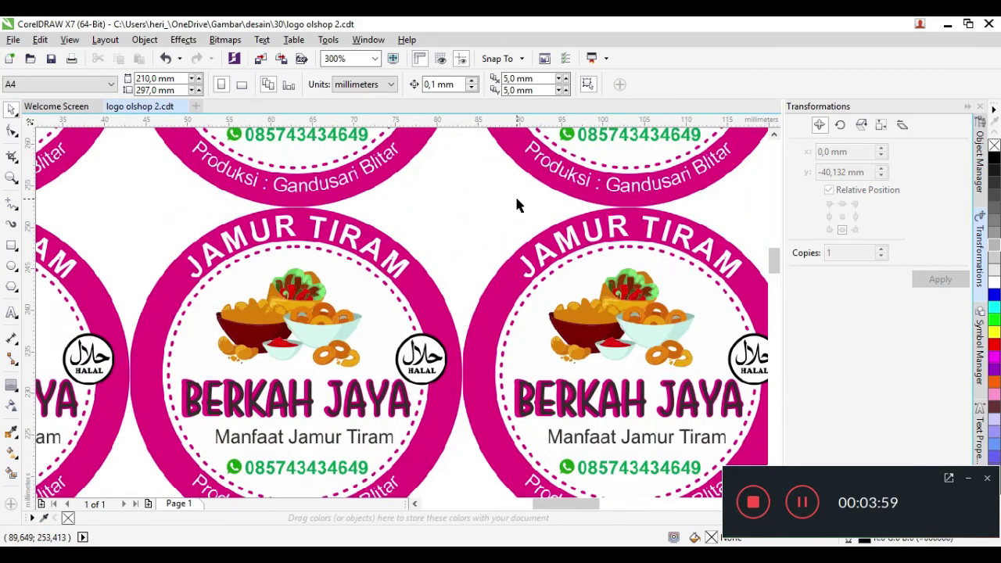
{"action": "scroll", "coordinate": [517, 199], "scroll_direction": "down", "scroll_amount": 4}
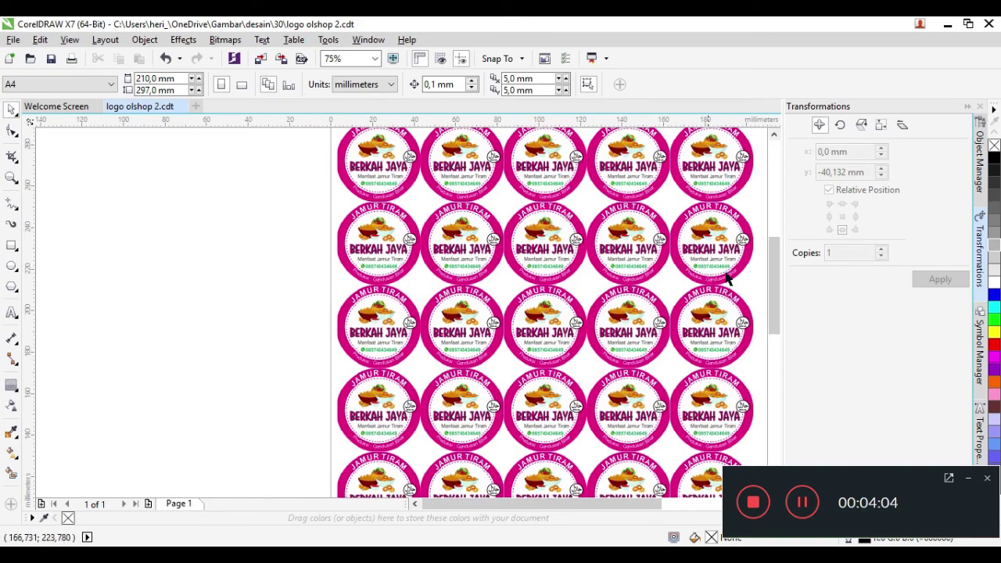
{"action": "left_click_drag", "start_coordinate": [778, 284], "coordinate": [778, 352]}
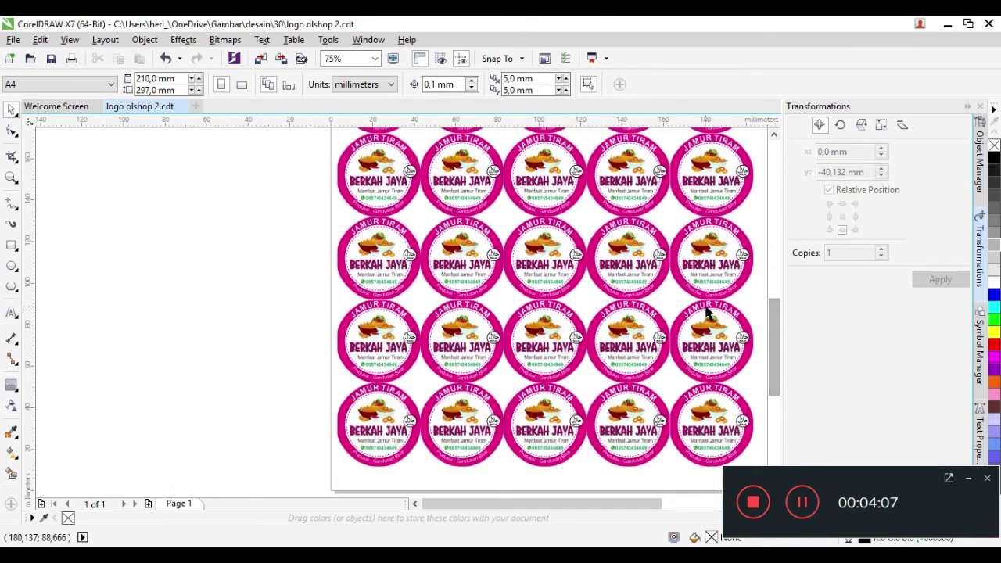
{"action": "scroll", "coordinate": [752, 264], "scroll_direction": "down", "scroll_amount": 4}
{"action": "scroll", "coordinate": [762, 218], "scroll_direction": "up", "scroll_amount": 2}
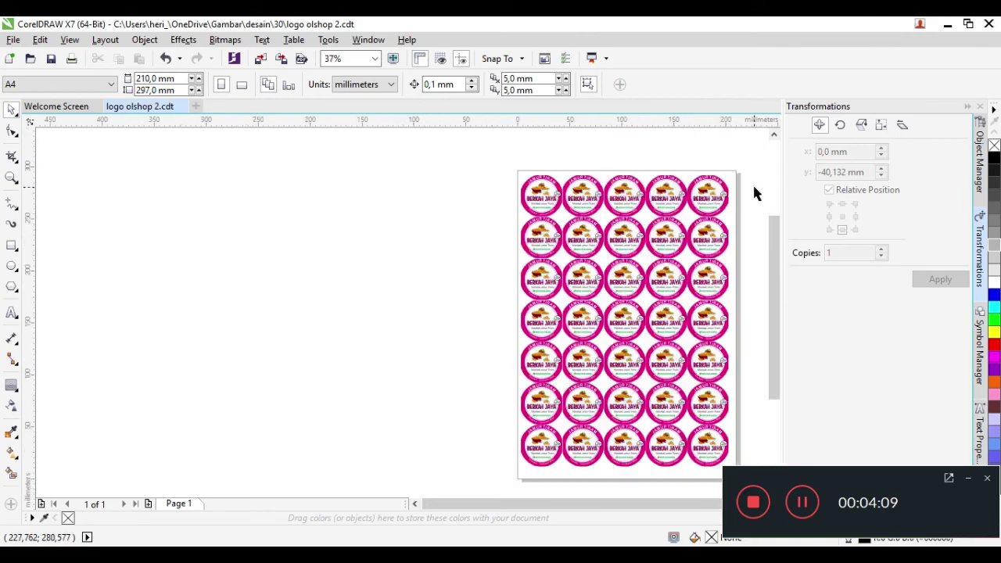
{"action": "scroll", "coordinate": [755, 189], "scroll_direction": "up", "scroll_amount": 2}
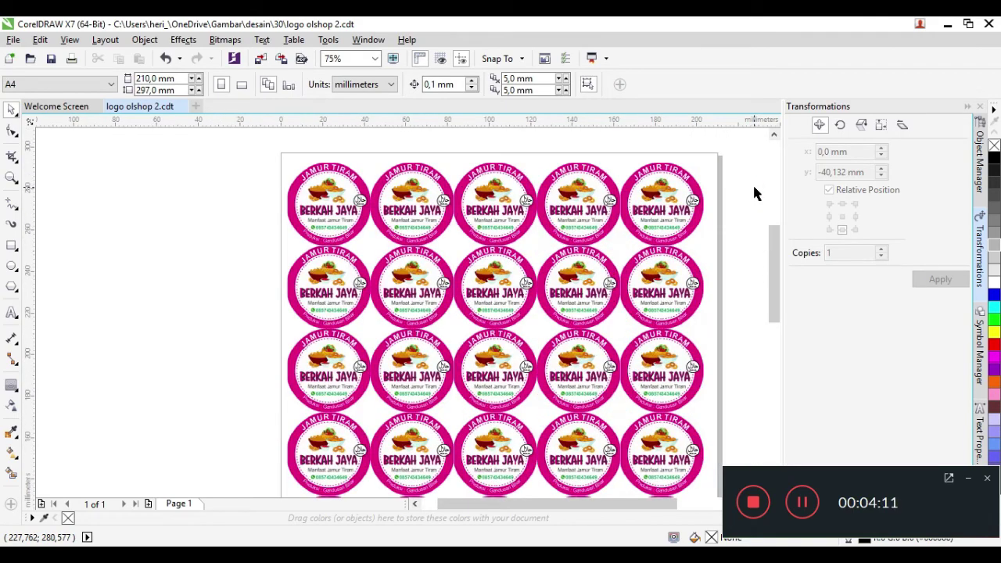